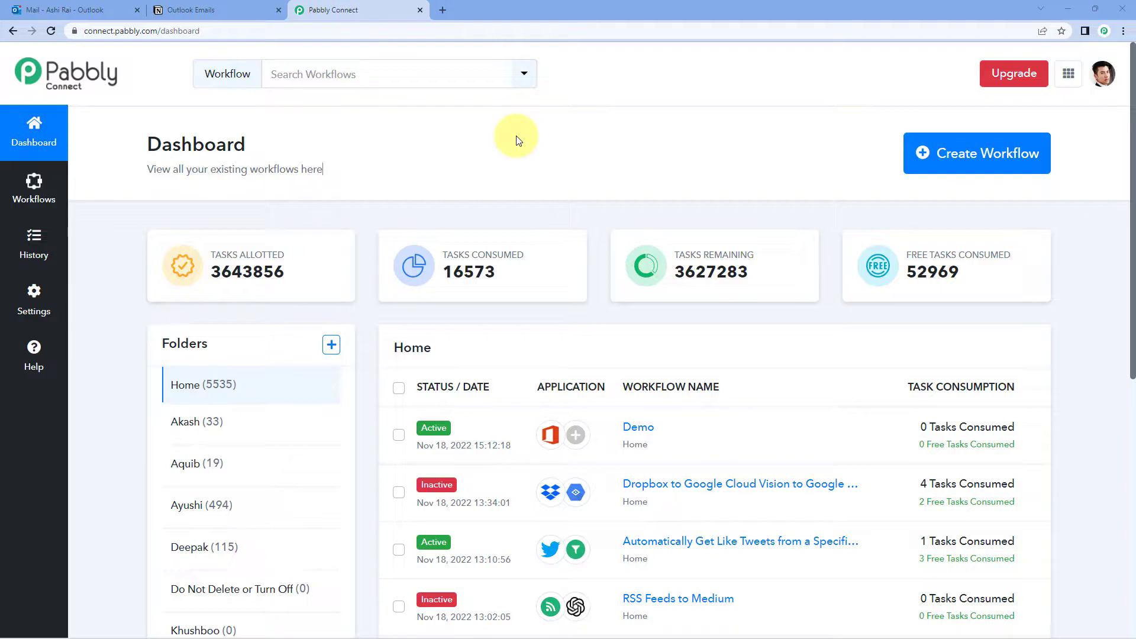
Create a workflow named 'Outlook to Notion' and collapse its trigger step in the editor
{"action": "left_click", "coordinate": [1021, 153]}
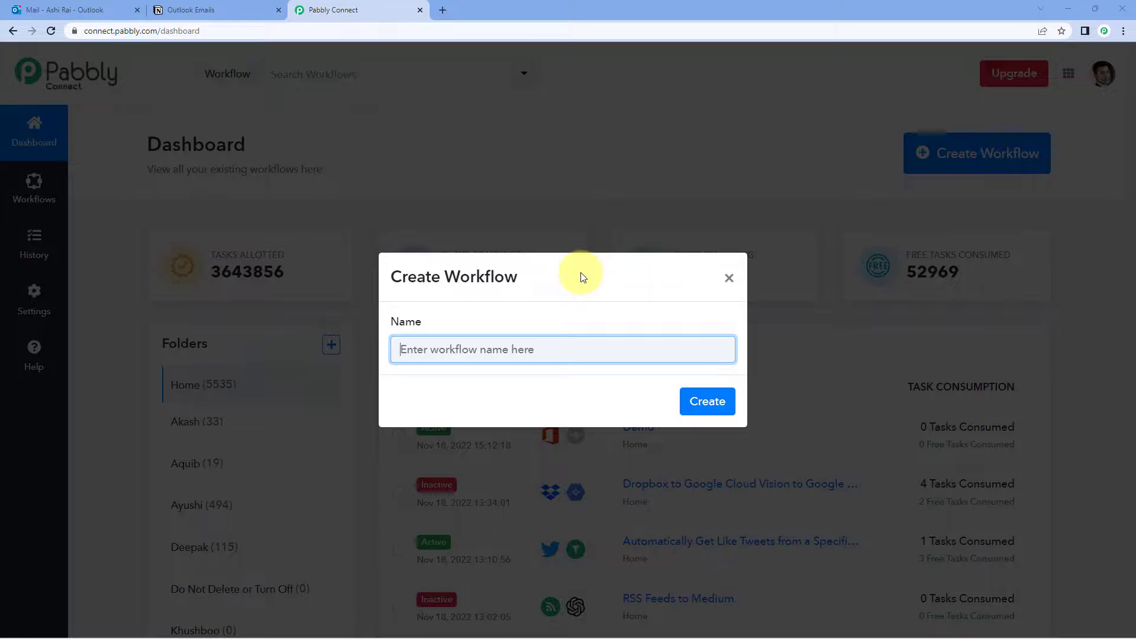
{"action": "type", "text": "Outlook to "}
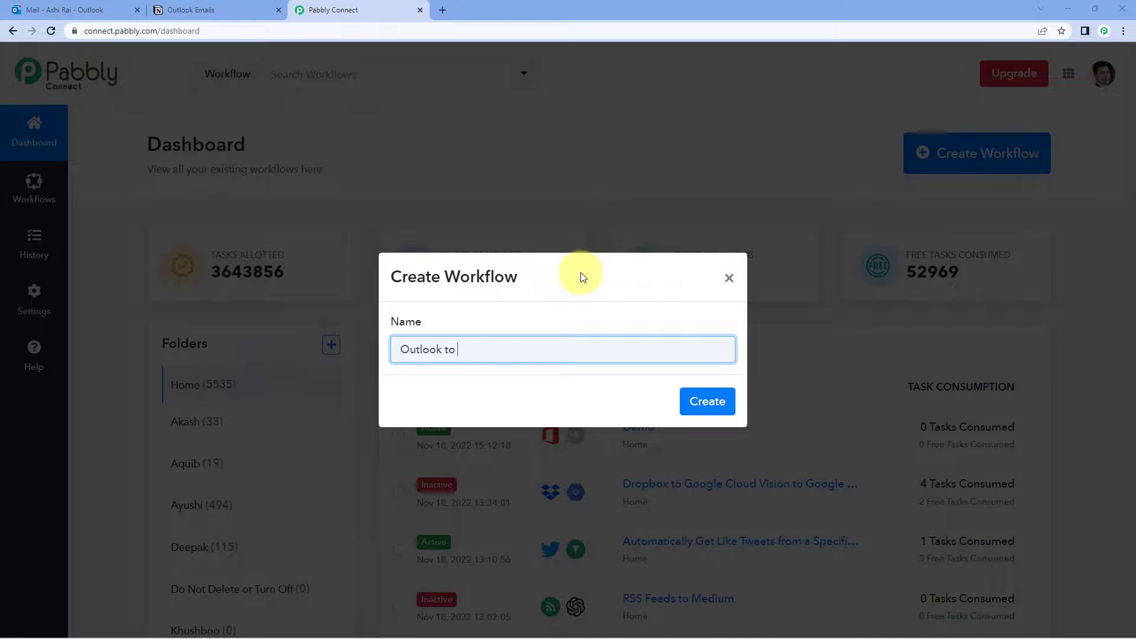
{"action": "type", "text": "Notion"}
{"action": "left_click", "coordinate": [706, 402]}
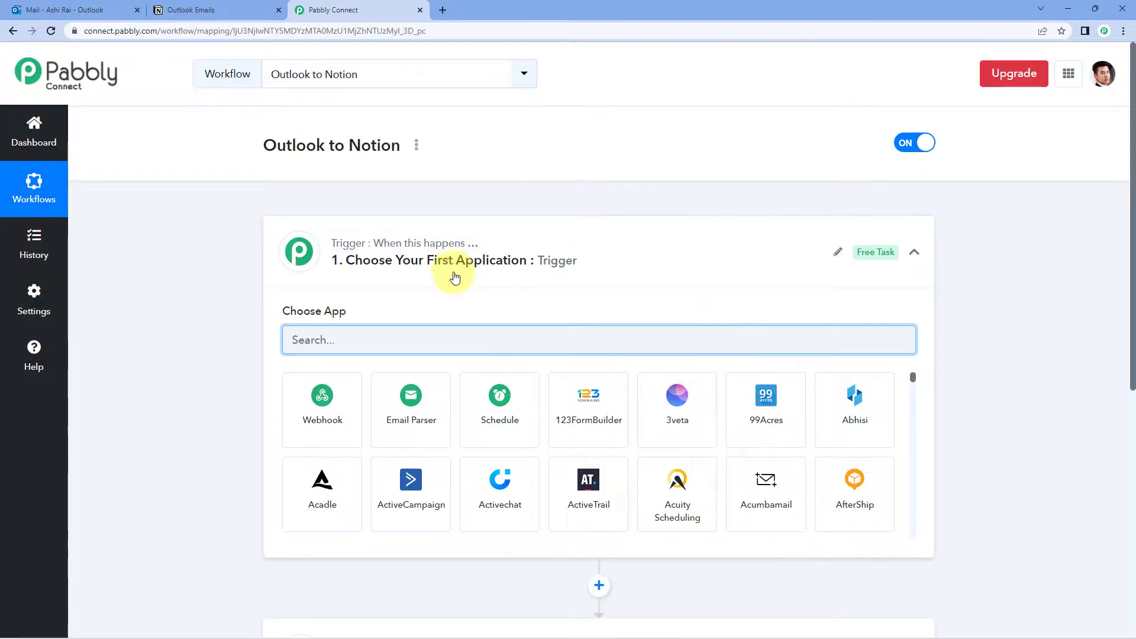
{"action": "left_click", "coordinate": [578, 237]}
{"action": "scroll", "coordinate": [237, 251], "scroll_direction": "down", "scroll_amount": 2}
{"action": "scroll", "coordinate": [236, 254], "scroll_direction": "up", "scroll_amount": 1}
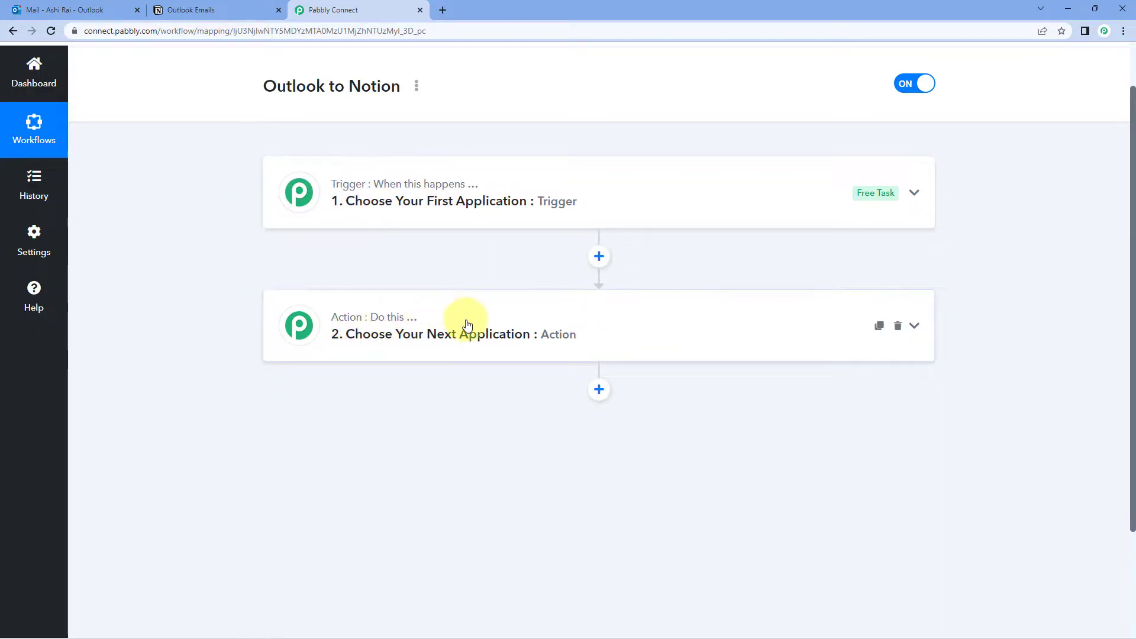
Set the trigger app to Microsoft Office 365 with the New Mail trigger event
{"action": "left_click", "coordinate": [609, 168]}
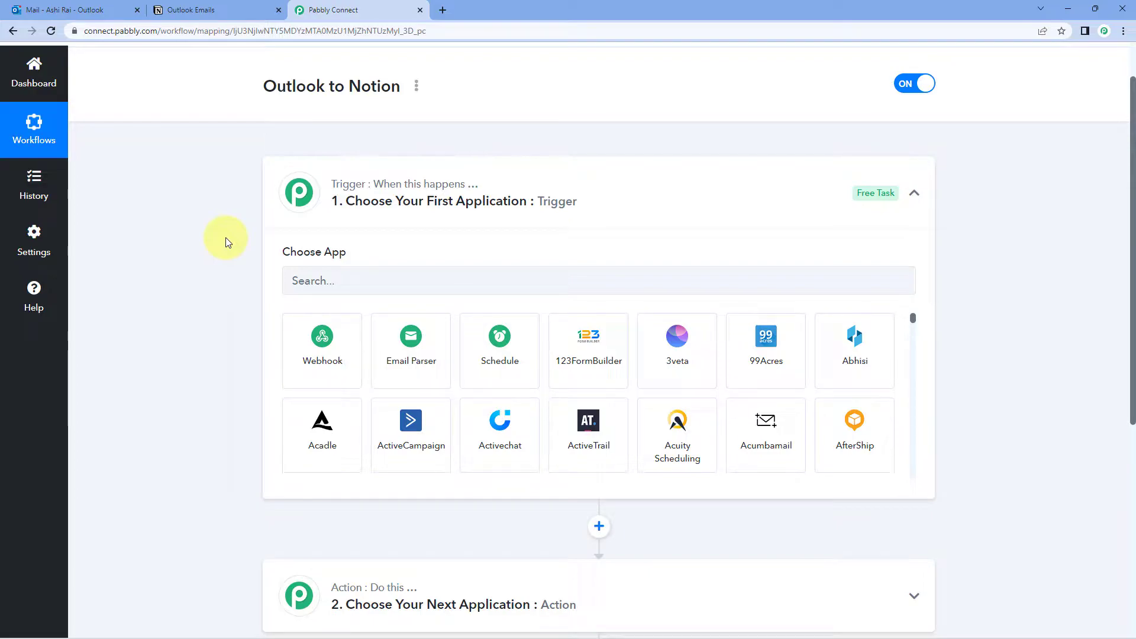
{"action": "scroll", "coordinate": [241, 249], "scroll_direction": "down", "scroll_amount": 1}
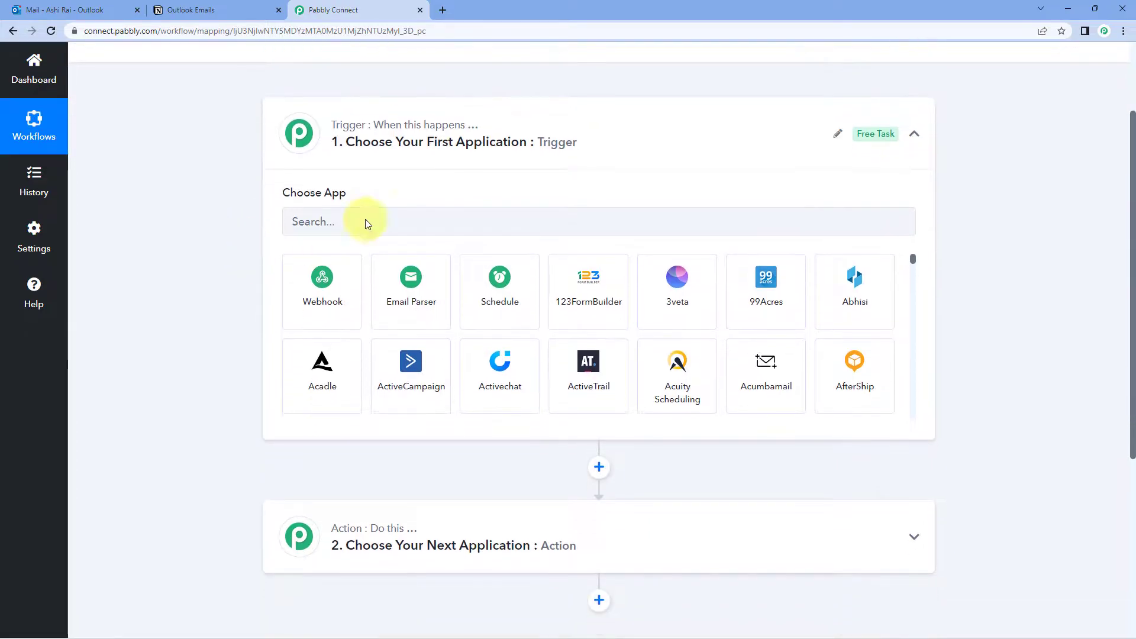
{"action": "left_click", "coordinate": [367, 215]}
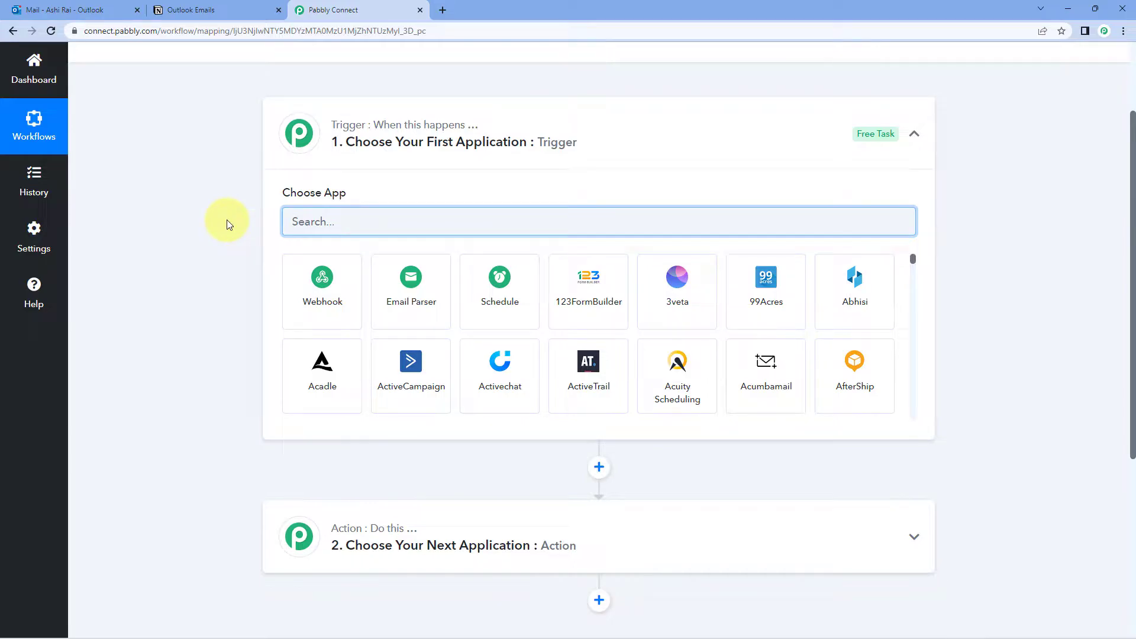
{"action": "type", "text": "Mic"}
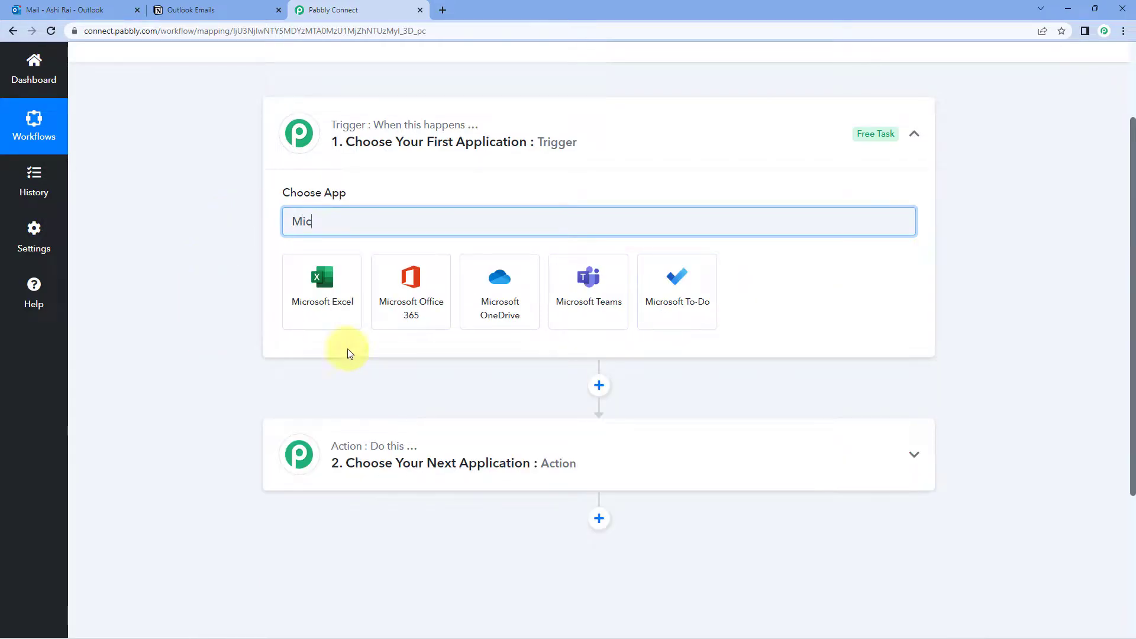
{"action": "left_click", "coordinate": [397, 290]}
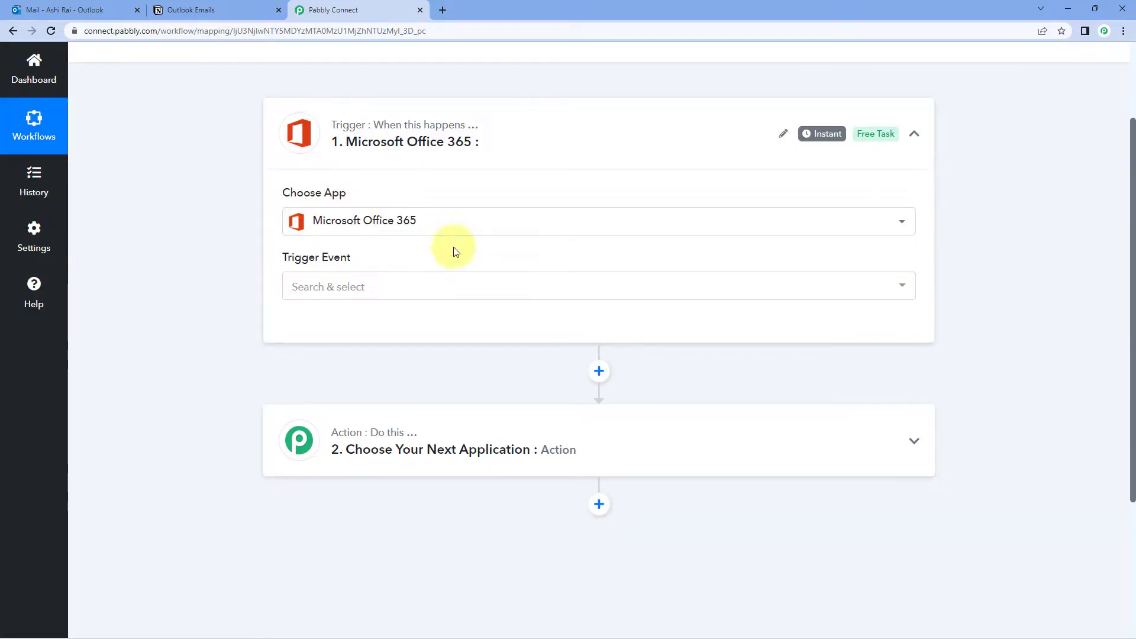
{"action": "left_click", "coordinate": [377, 291]}
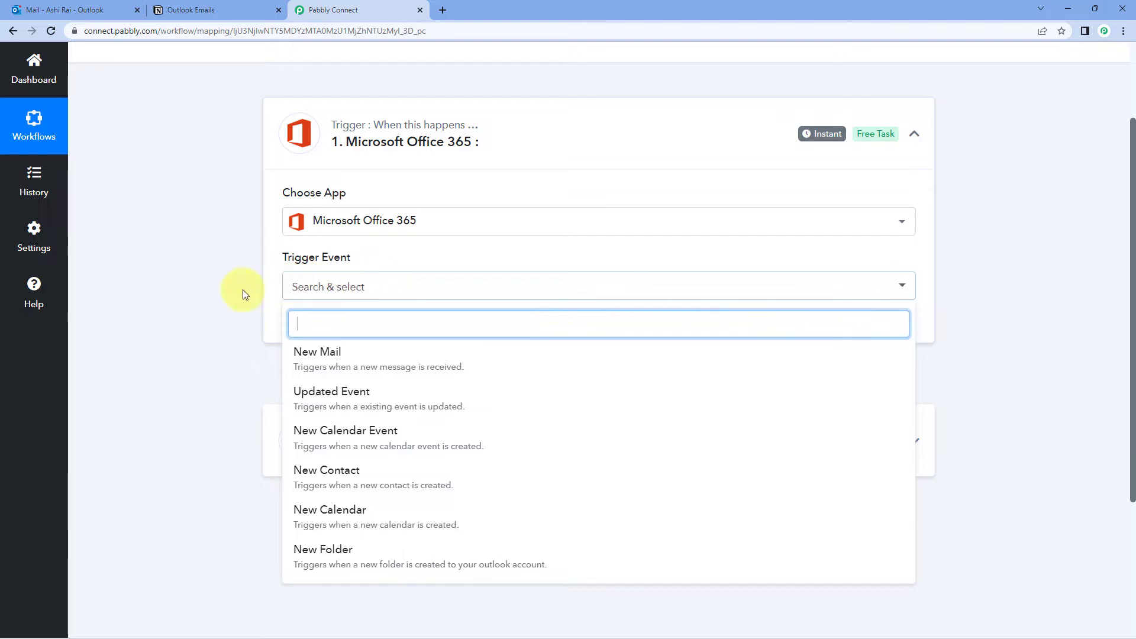
{"action": "scroll", "coordinate": [254, 292], "scroll_direction": "down", "scroll_amount": 2}
{"action": "left_click", "coordinate": [373, 248]}
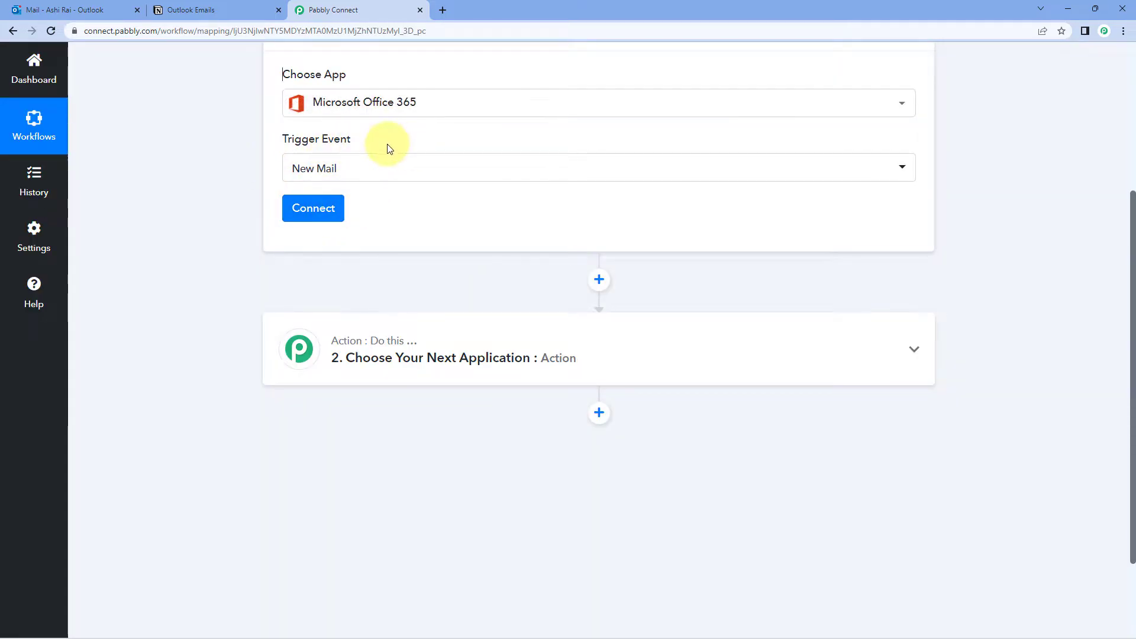
Add a new Microsoft Office 365 connection and grant Pabbly Connect access in the consent popup
{"action": "left_click", "coordinate": [312, 214]}
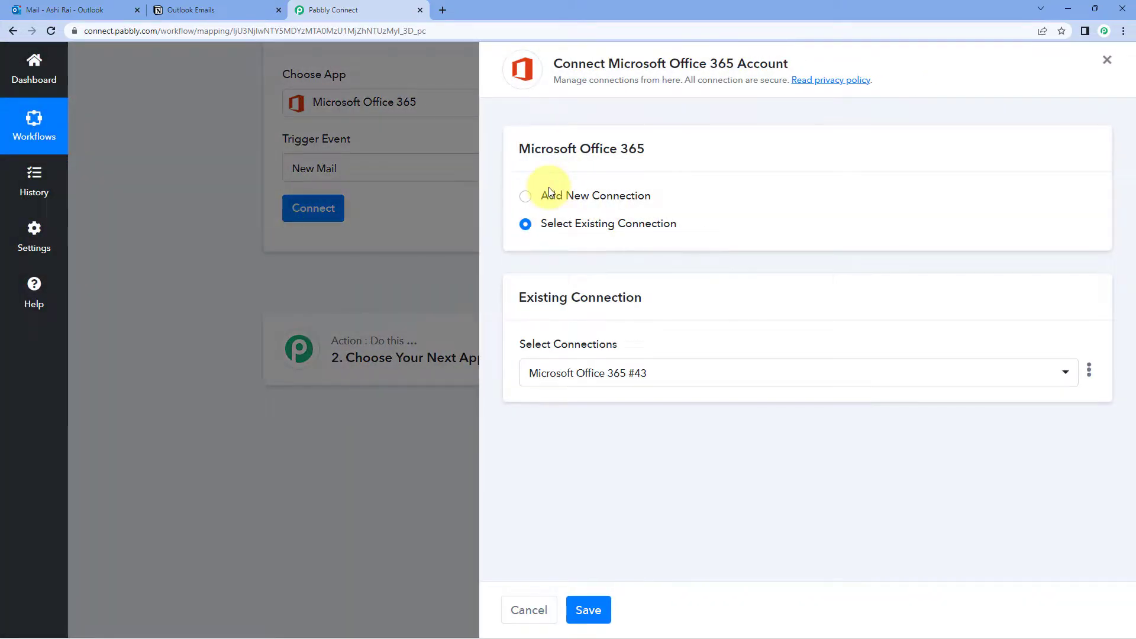
{"action": "left_click", "coordinate": [525, 197]}
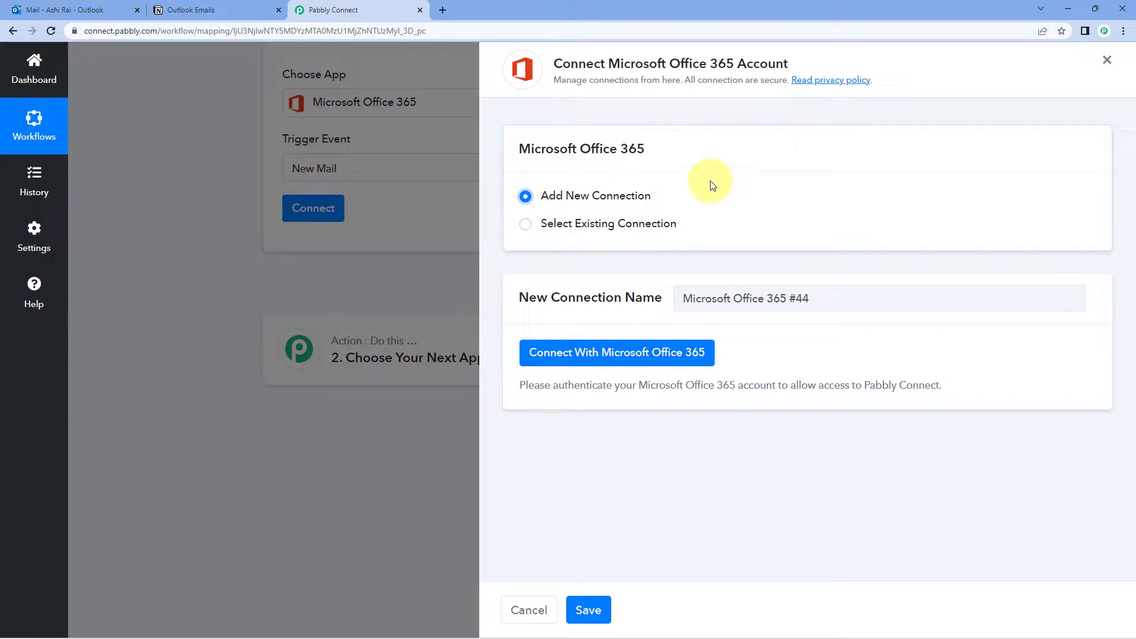
{"action": "left_click", "coordinate": [570, 366]}
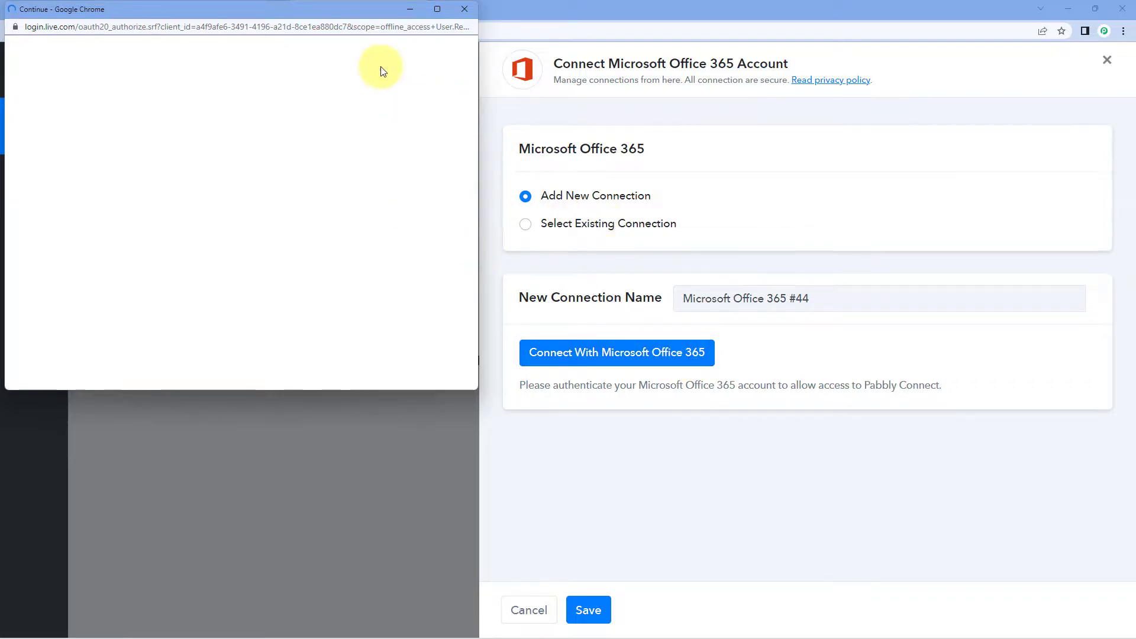
{"action": "left_click_drag", "start_coordinate": [261, 7], "coordinate": [253, 30]}
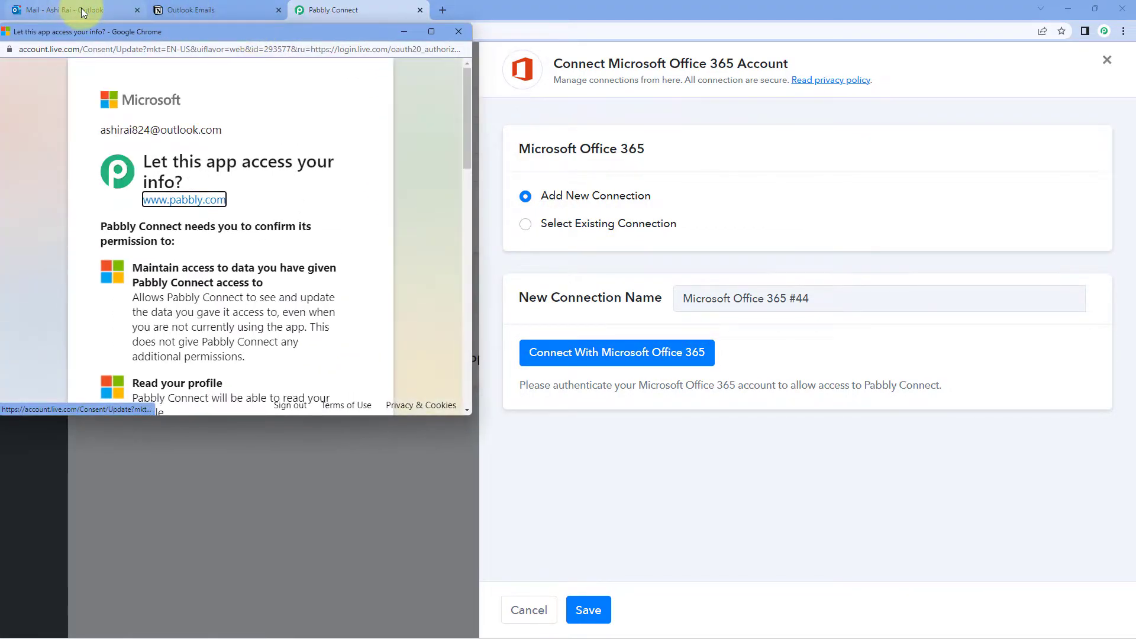
{"action": "left_click", "coordinate": [73, 11]}
{"action": "left_click", "coordinate": [365, 8]}
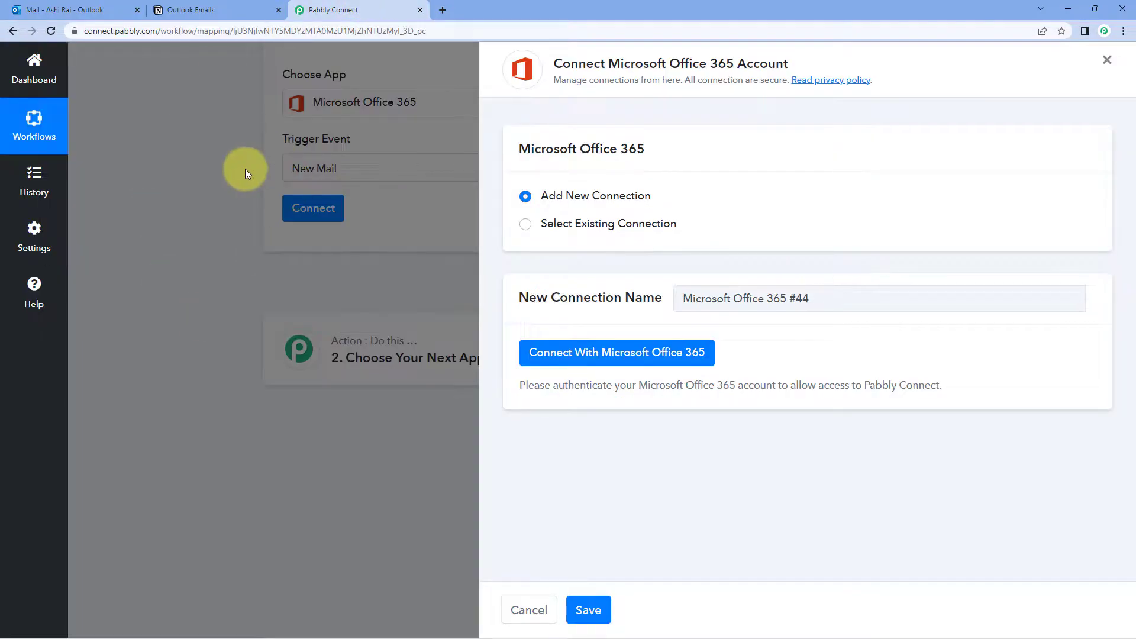
{"action": "key", "text": "alt+Tab"}
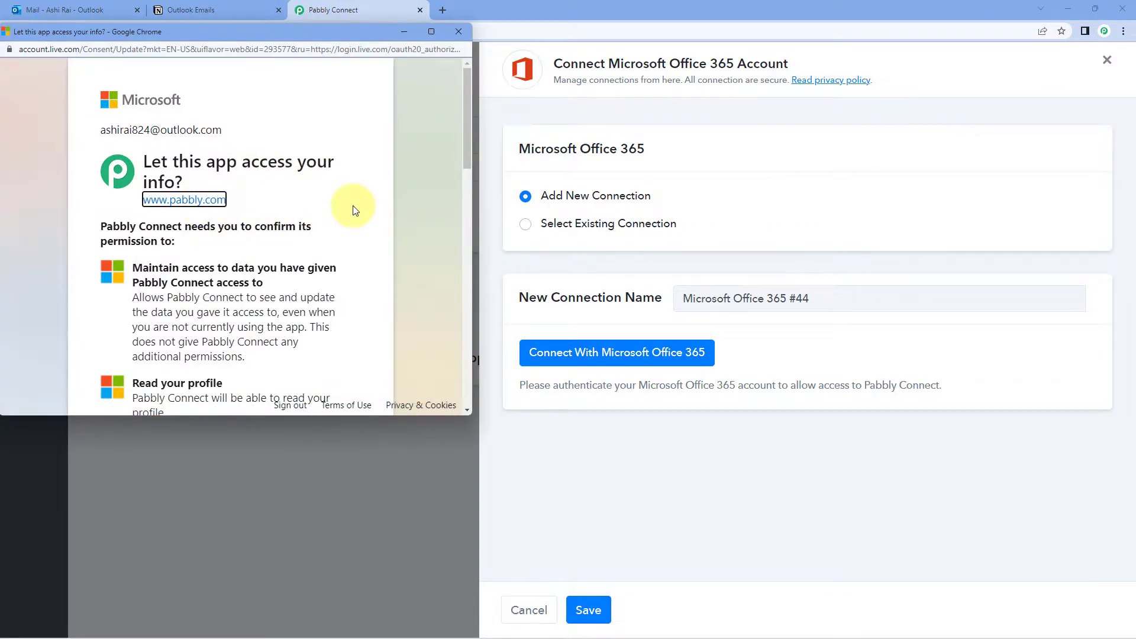
{"action": "scroll", "coordinate": [352, 222], "scroll_direction": "down", "scroll_amount": 10}
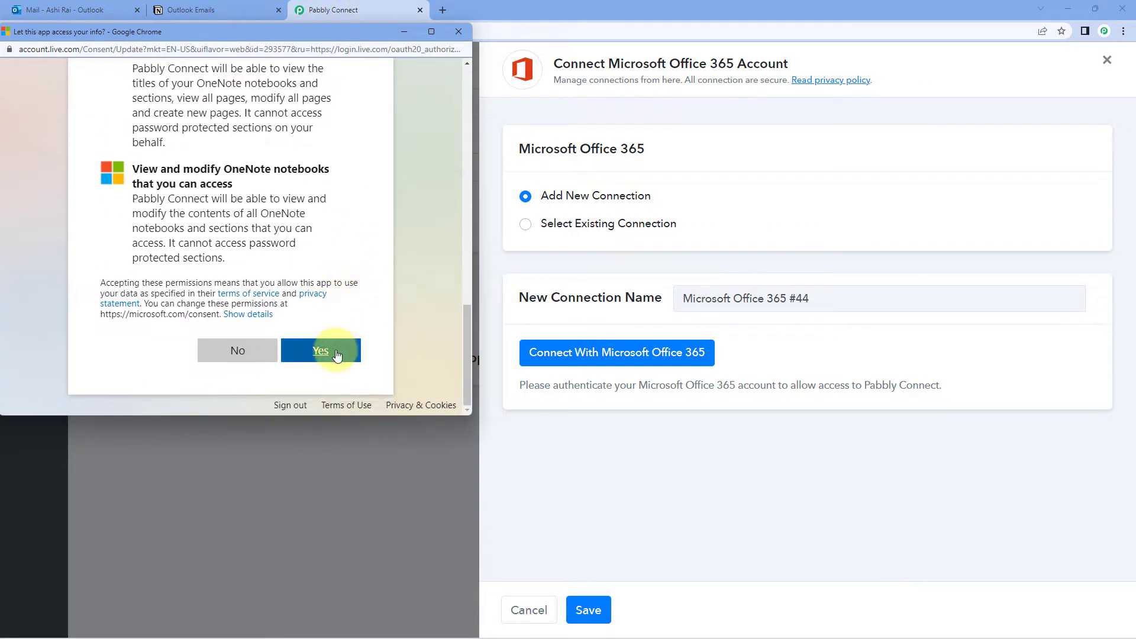
{"action": "left_click", "coordinate": [337, 354]}
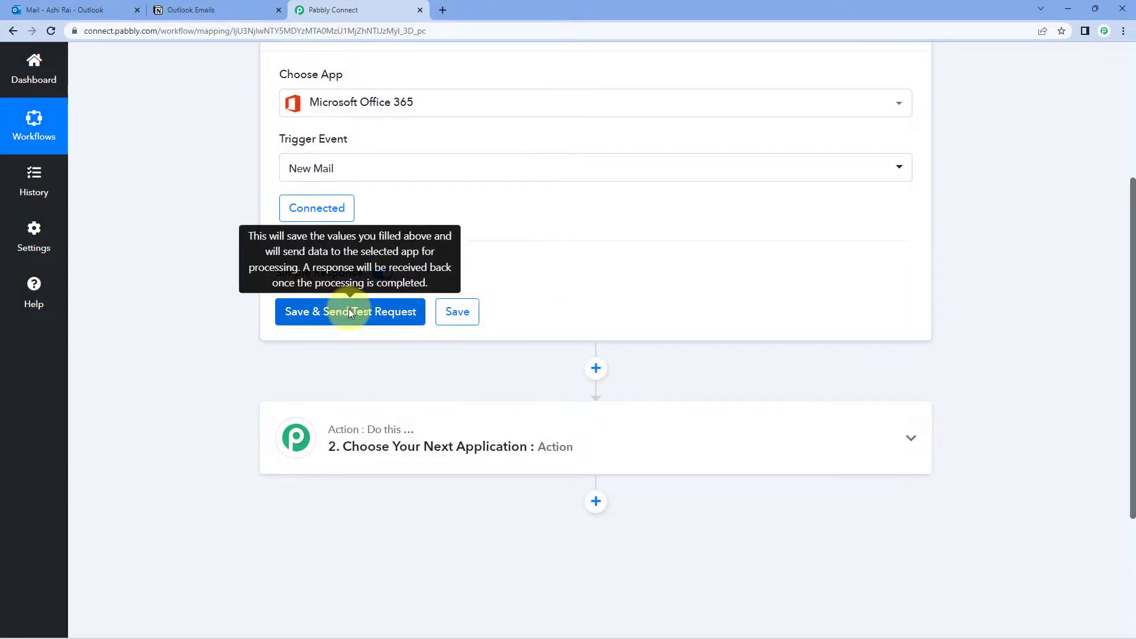
Check the trigger header, then switch to the Outlook inbox tab
{"action": "scroll", "coordinate": [208, 293], "scroll_direction": "up", "scroll_amount": 2}
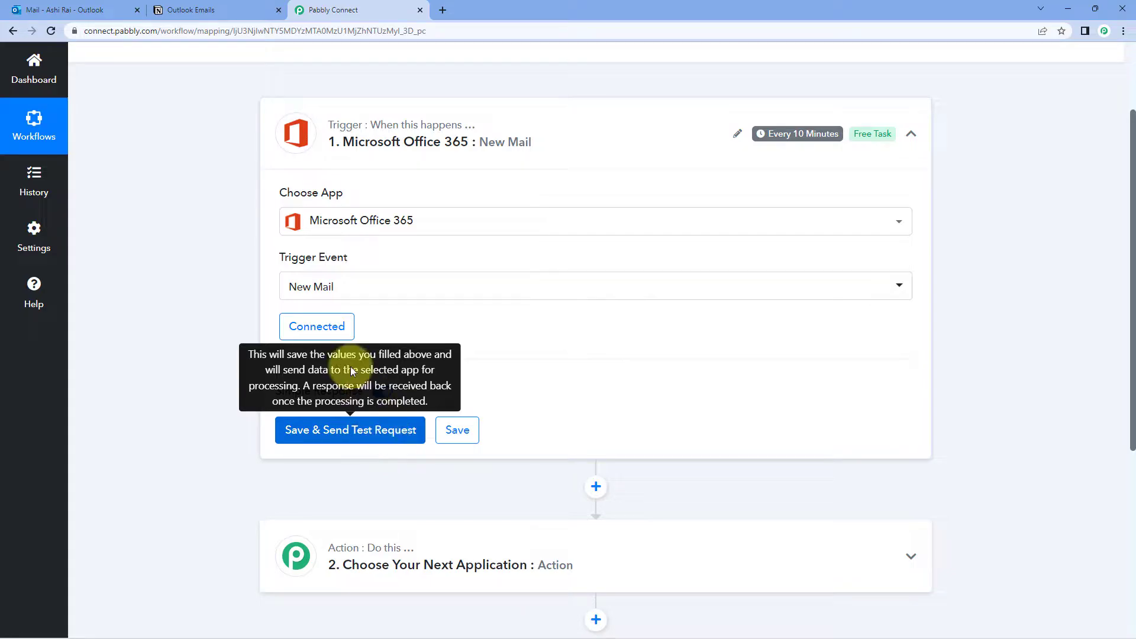
{"action": "left_click", "coordinate": [104, 13]}
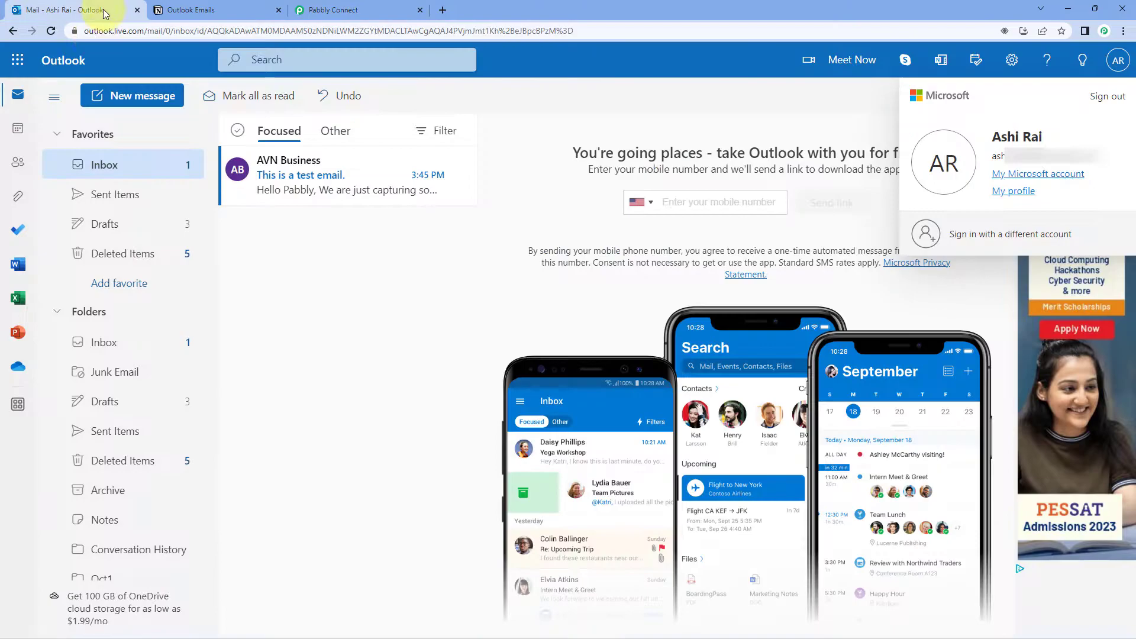
Read the 'This is a test email' message from AVN Business, then go back to Pabbly Connect
{"action": "left_click", "coordinate": [346, 180]}
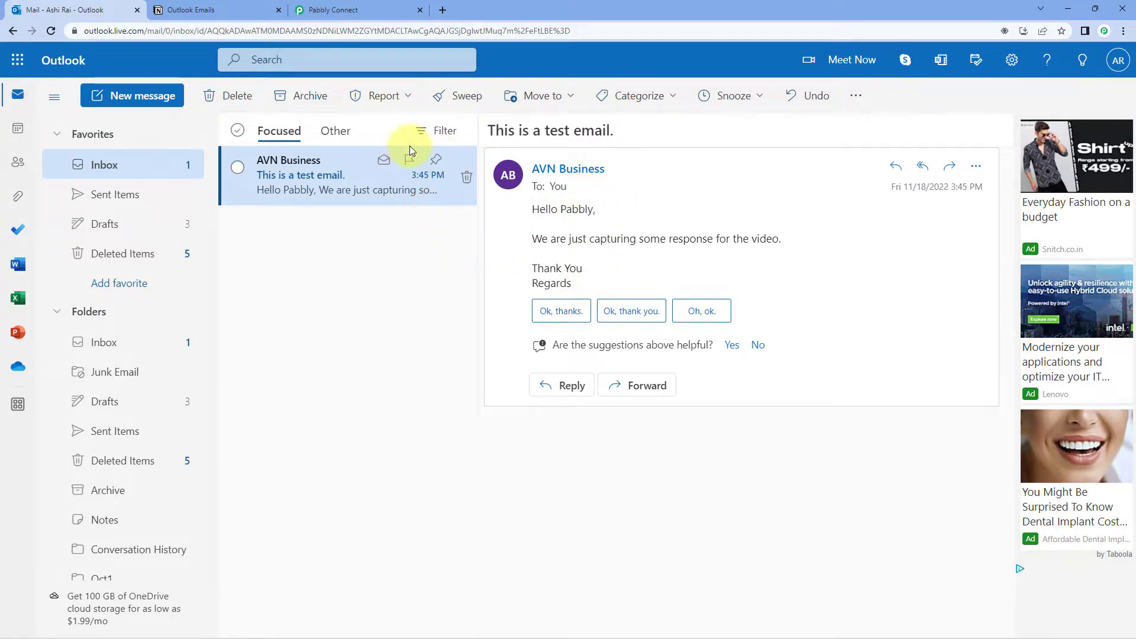
{"action": "left_click", "coordinate": [347, 9]}
{"action": "scroll", "coordinate": [195, 256], "scroll_direction": "down", "scroll_amount": 1}
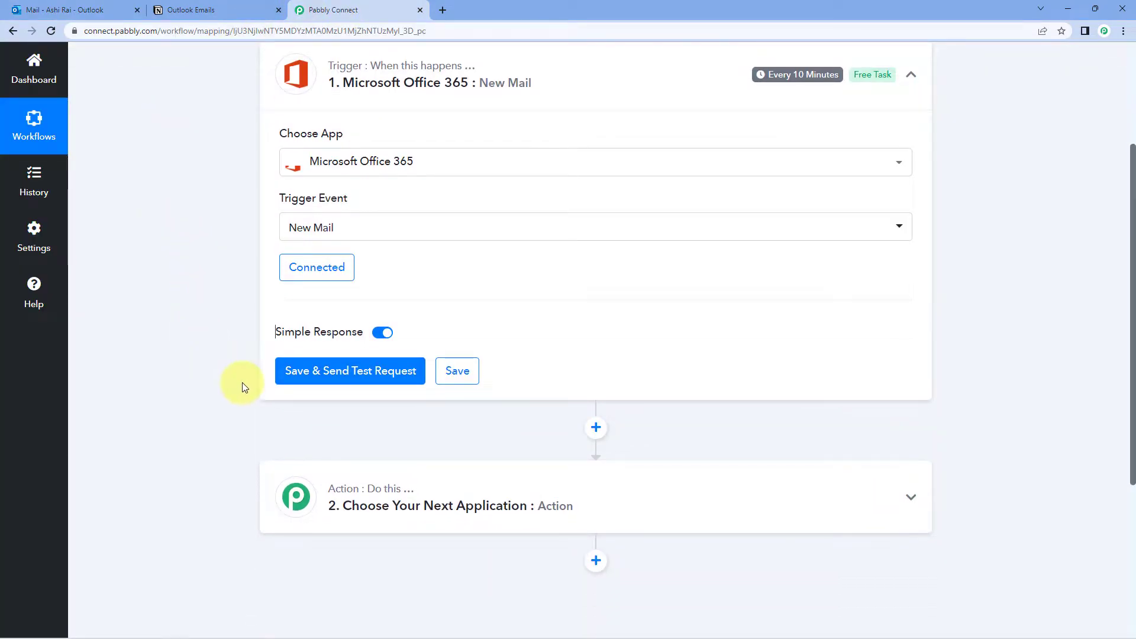
Save the trigger, fetch a test response, and compare the sender name and email with Outlook
{"action": "left_click", "coordinate": [322, 376]}
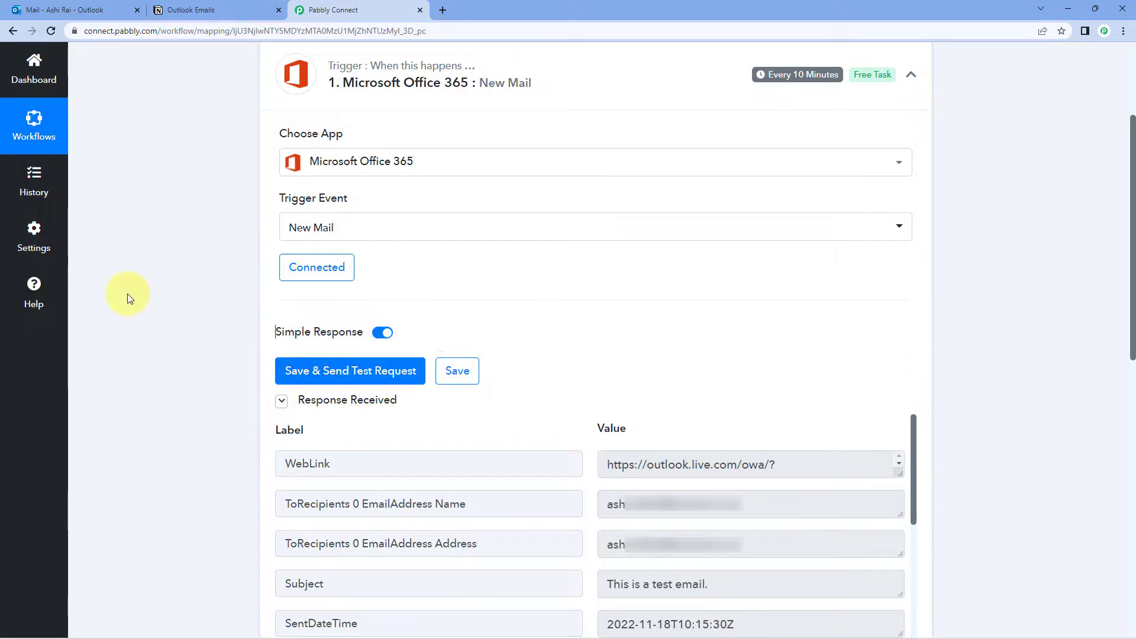
{"action": "scroll", "coordinate": [125, 294], "scroll_direction": "down", "scroll_amount": 5}
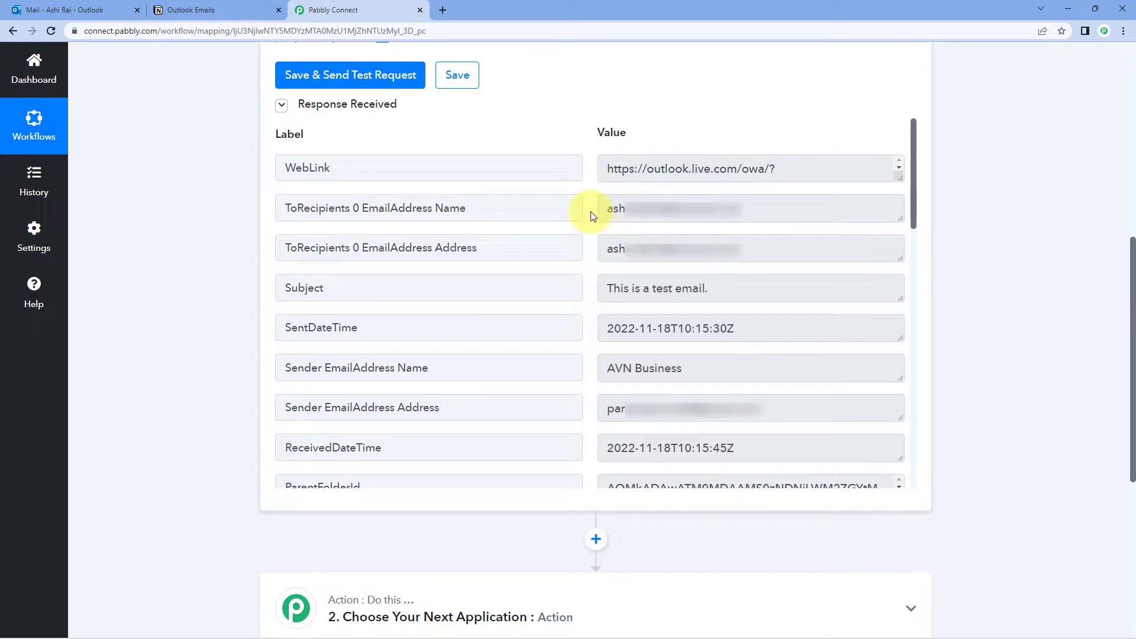
{"action": "left_click", "coordinate": [690, 367]}
{"action": "left_click_drag", "start_coordinate": [690, 367], "coordinate": [592, 368]}
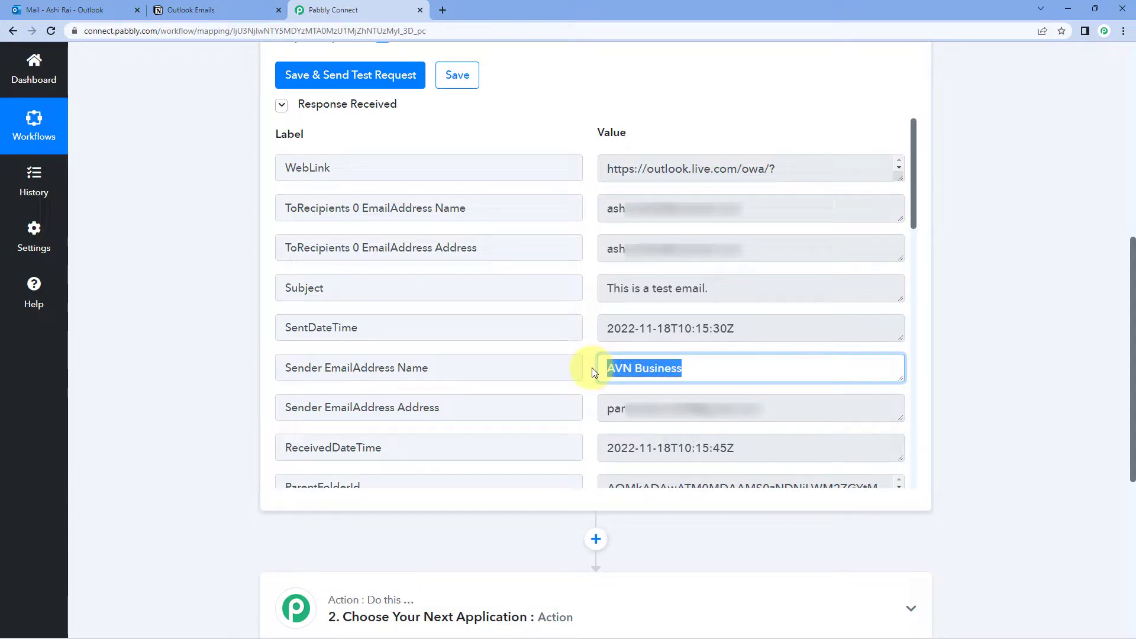
{"action": "left_click", "coordinate": [592, 368]}
{"action": "left_click", "coordinate": [26, 8]}
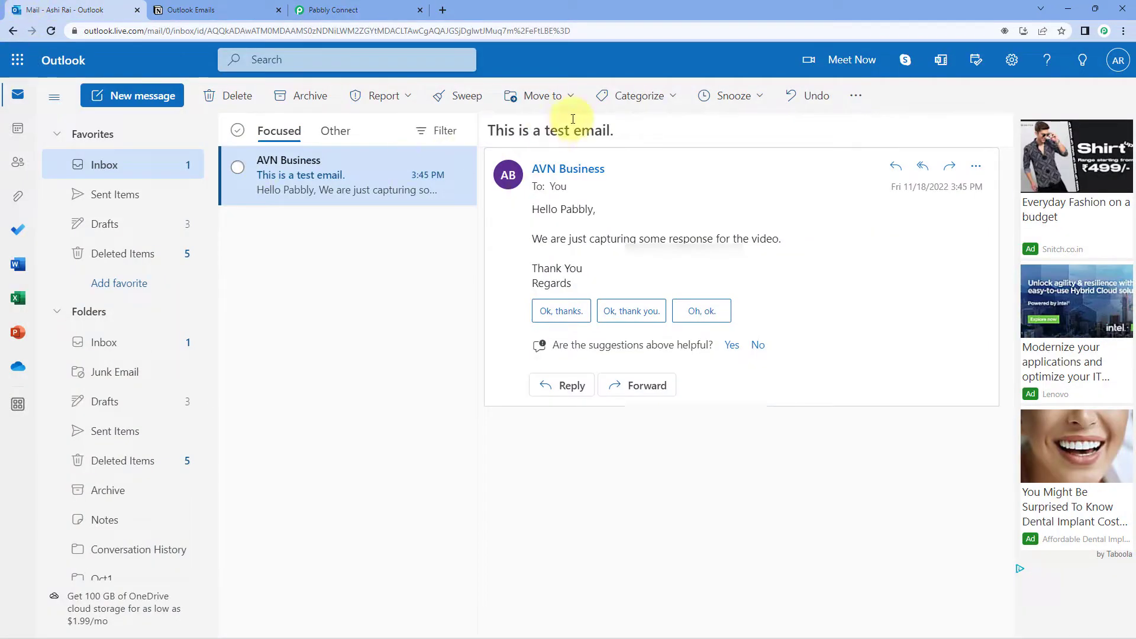
{"action": "left_click", "coordinate": [325, 9]}
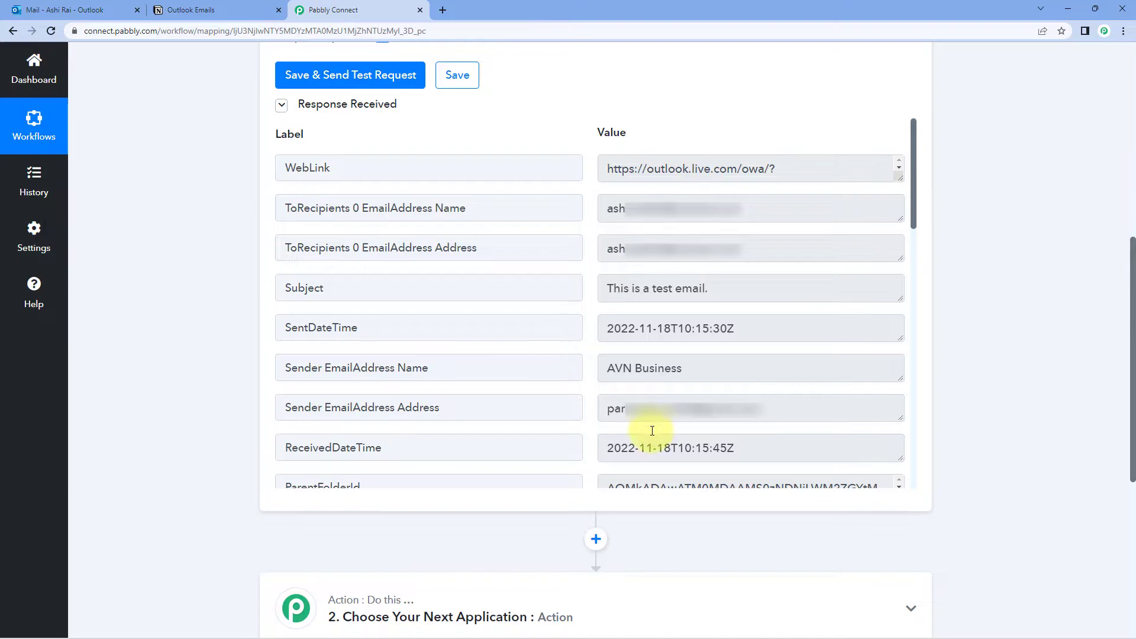
{"action": "left_click_drag", "start_coordinate": [831, 399], "coordinate": [601, 415]}
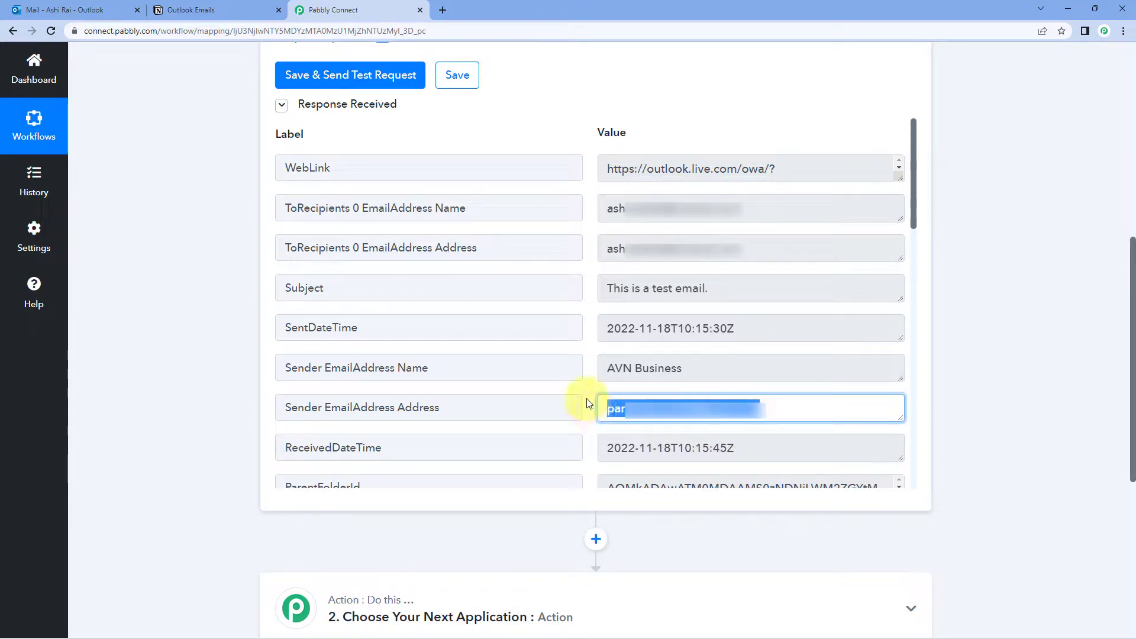
{"action": "left_click", "coordinate": [588, 398]}
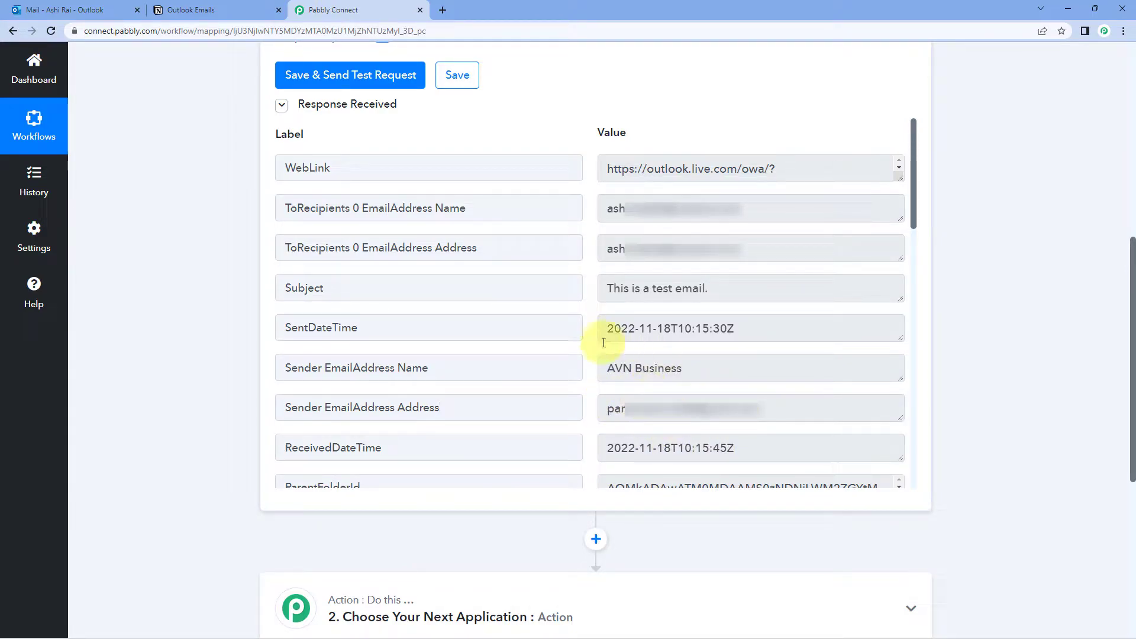
Check that the captured Subject matches the test email shown in Outlook
{"action": "left_click_drag", "start_coordinate": [394, 288], "coordinate": [286, 286]}
{"action": "left_click_drag", "start_coordinate": [609, 288], "coordinate": [734, 288]}
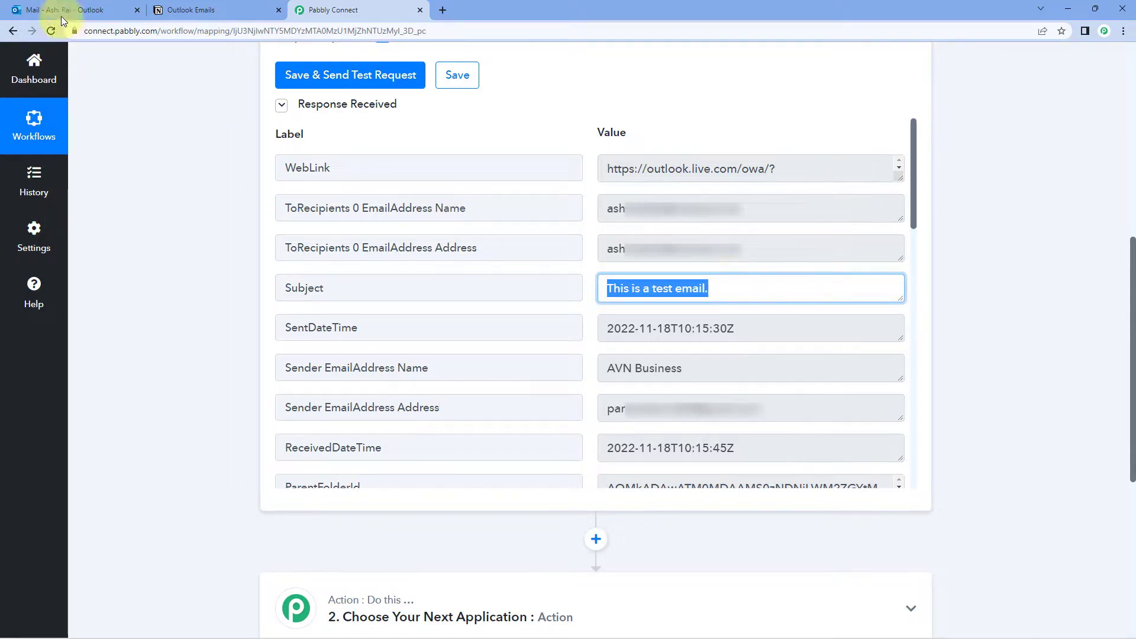
{"action": "left_click", "coordinate": [59, 10]}
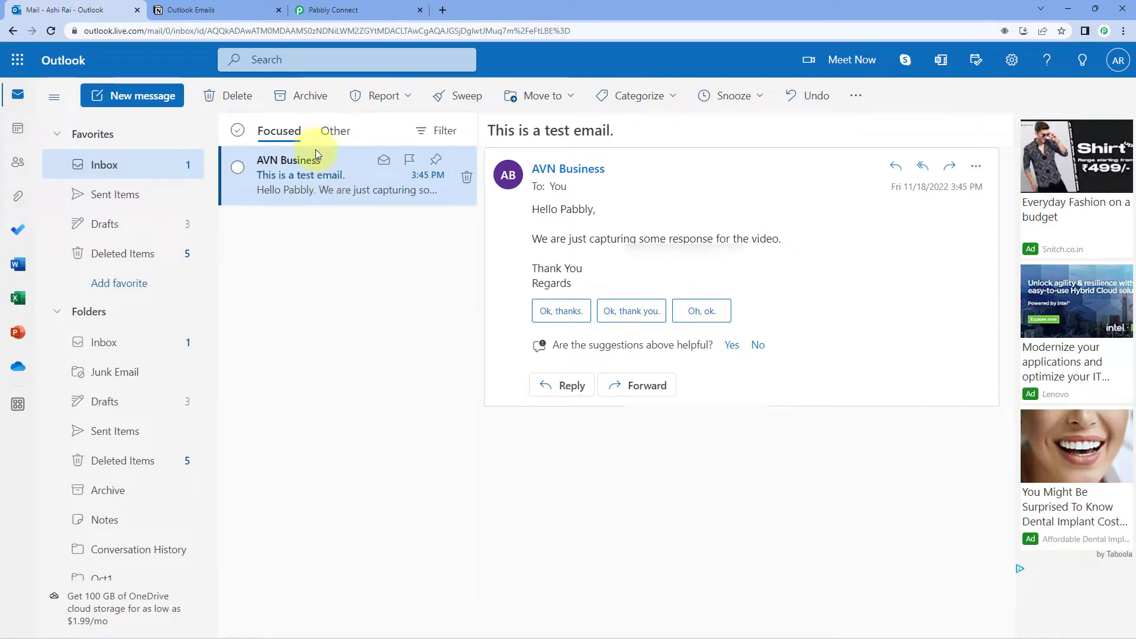
{"action": "left_click", "coordinate": [355, 9]}
{"action": "left_click", "coordinate": [592, 303]}
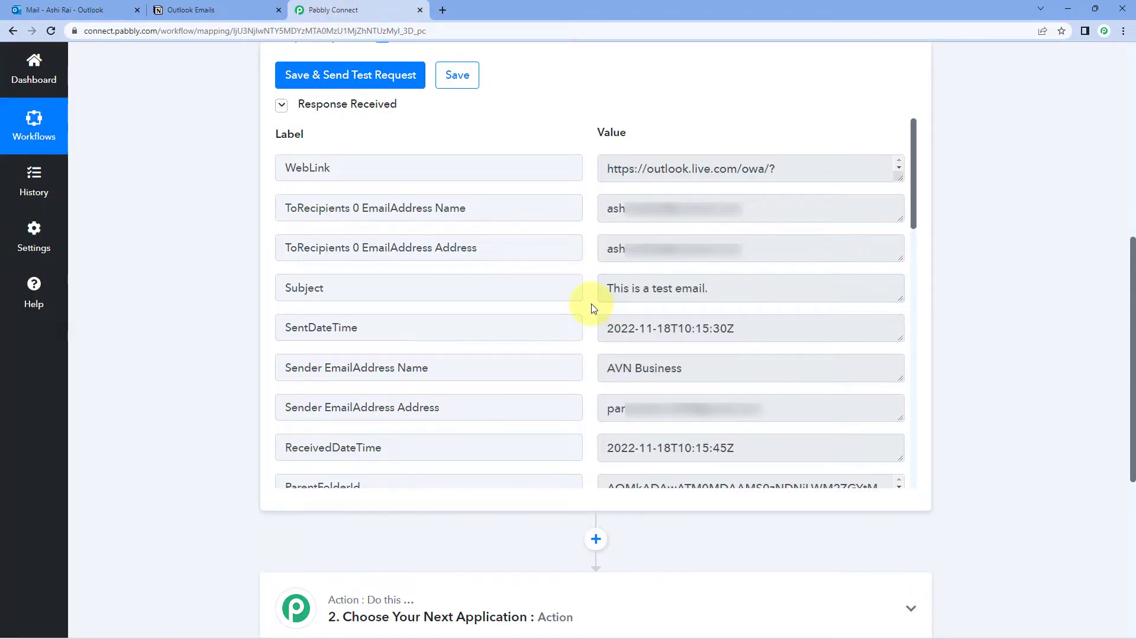
{"action": "scroll", "coordinate": [594, 308], "scroll_direction": "down", "scroll_amount": 15}
{"action": "scroll", "coordinate": [594, 308], "scroll_direction": "down", "scroll_amount": 2}
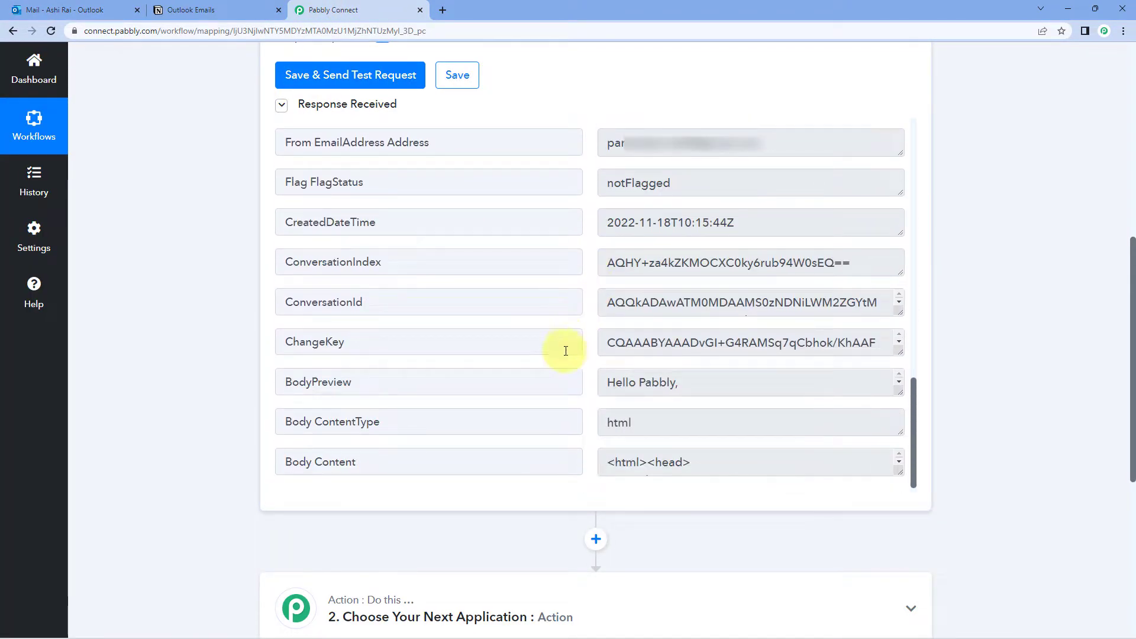
Enlarge the BodyPreview field so the full message text is visible
{"action": "left_click_drag", "start_coordinate": [900, 392], "coordinate": [899, 481]}
{"action": "left_click", "coordinate": [639, 452]}
{"action": "key", "text": "ctrl+a"}
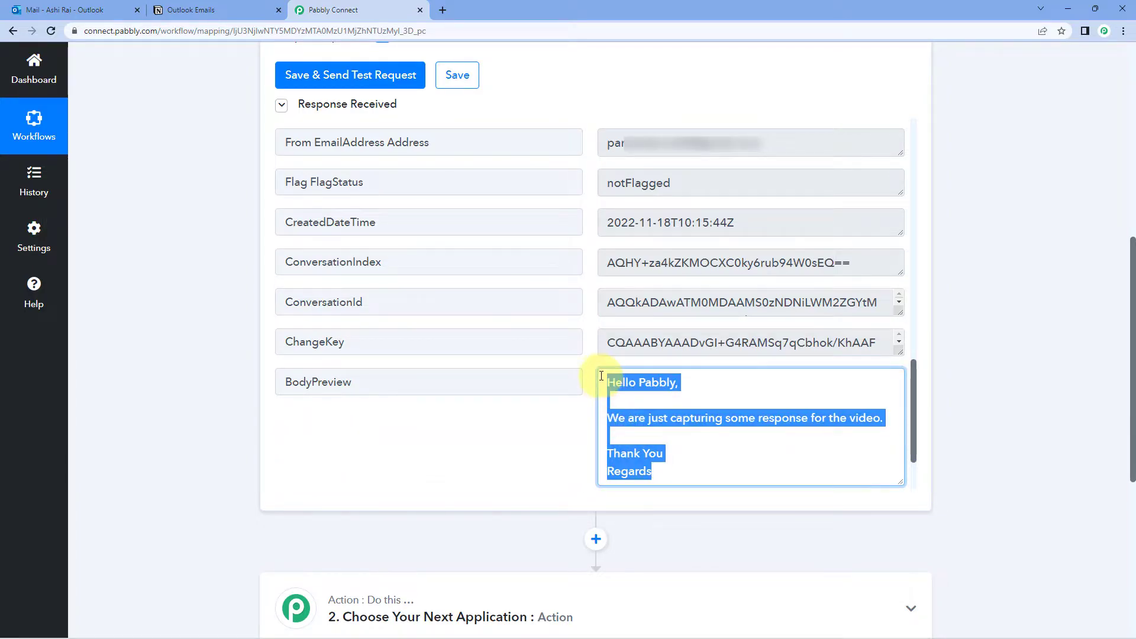
{"action": "left_click", "coordinate": [591, 366]}
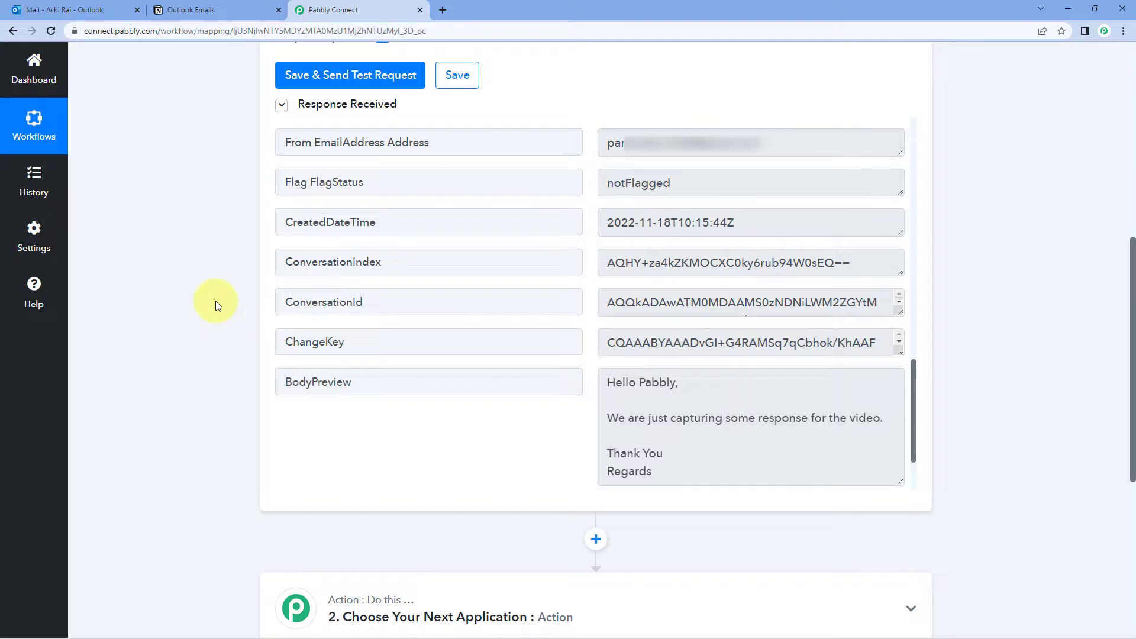
Set the action app to Notion with the Create Database Item event, then start connecting an account
{"action": "scroll", "coordinate": [215, 301], "scroll_direction": "down", "scroll_amount": 5}
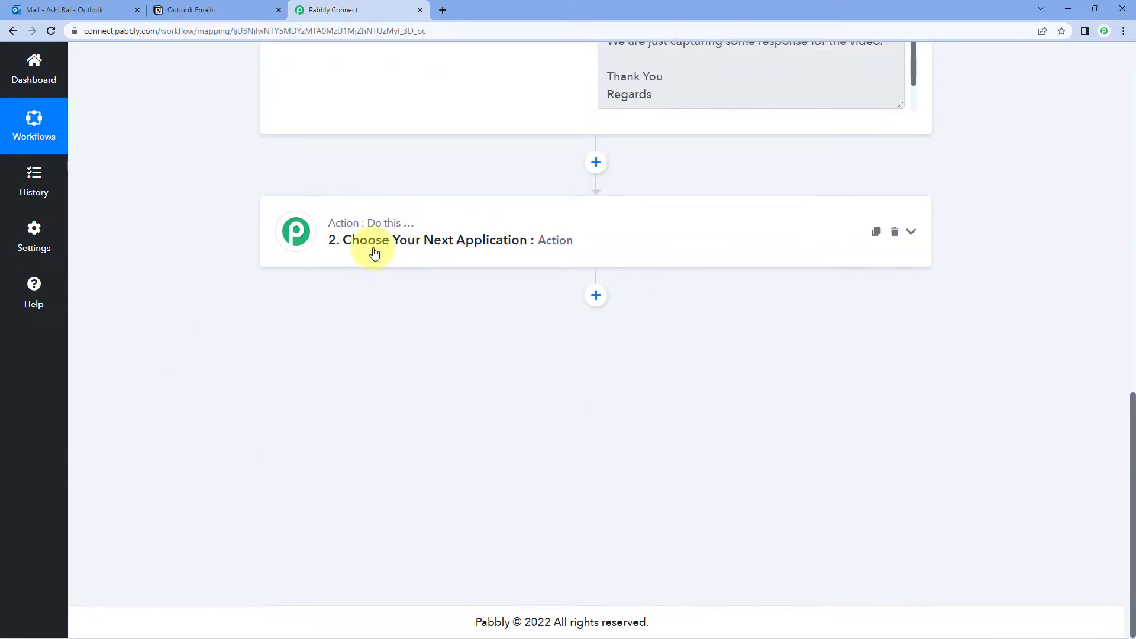
{"action": "left_click", "coordinate": [538, 229]}
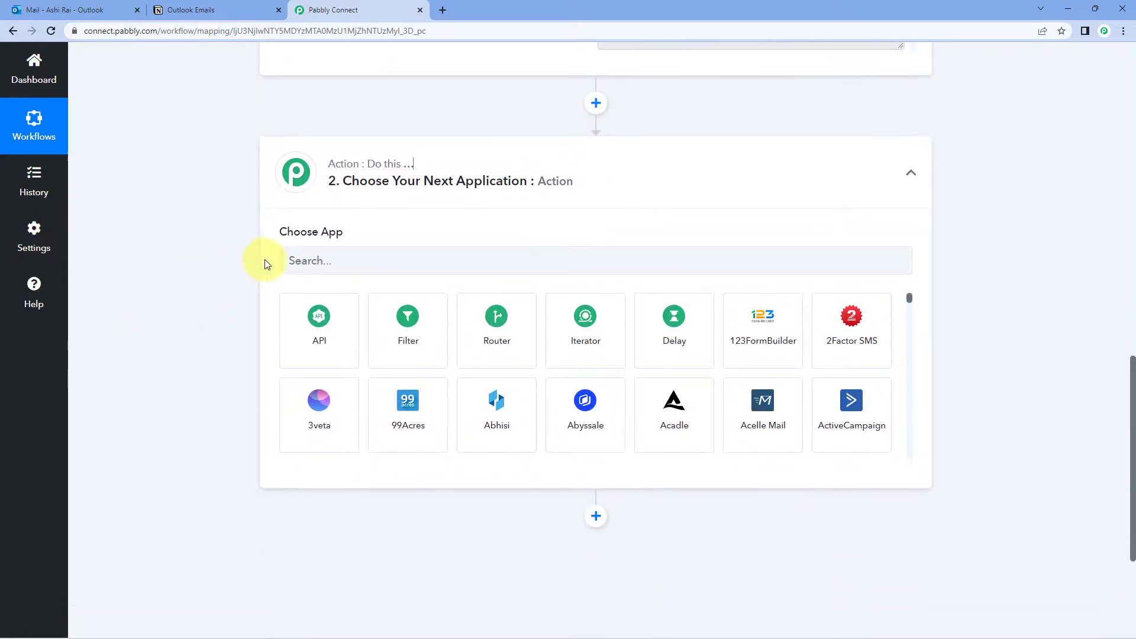
{"action": "left_click", "coordinate": [374, 261]}
{"action": "type", "text": "N"}
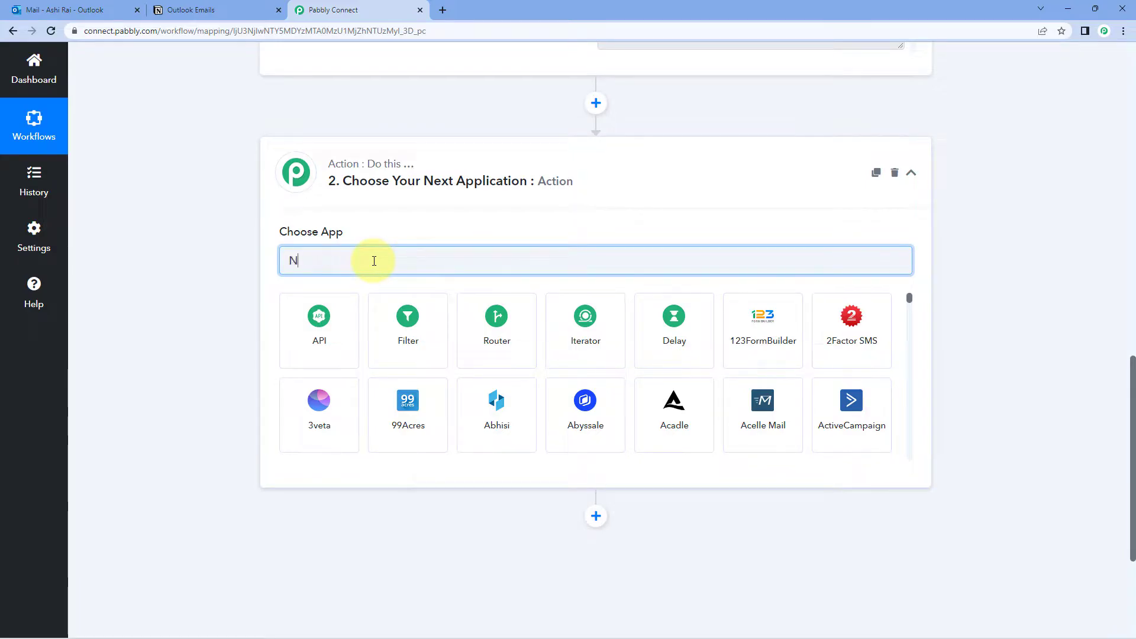
{"action": "type", "text": "otion"}
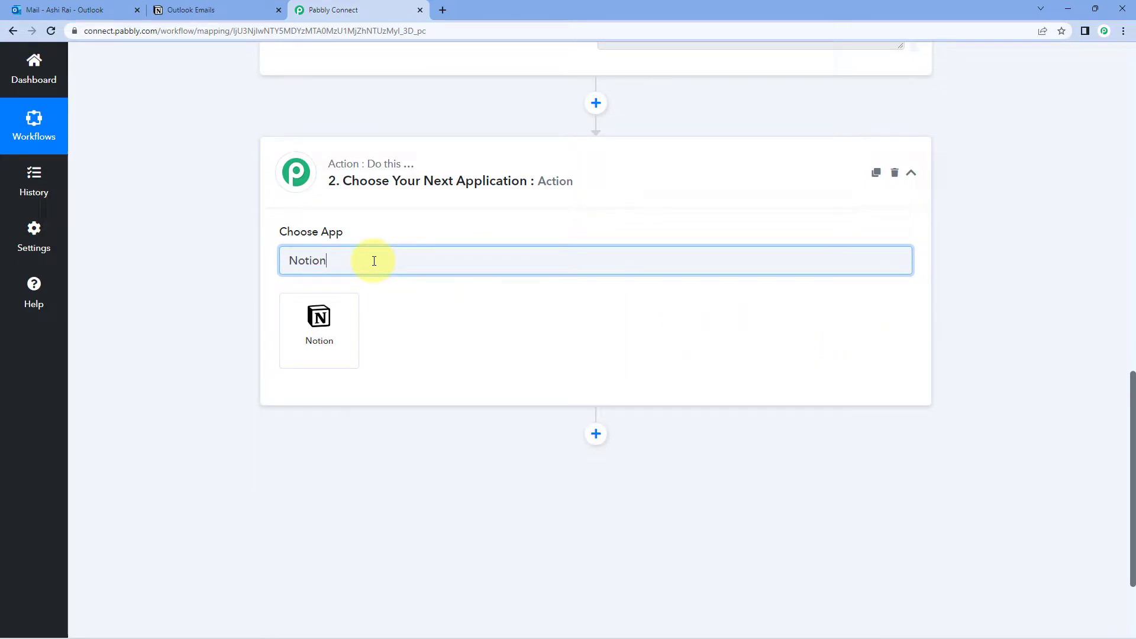
{"action": "left_click", "coordinate": [325, 320]}
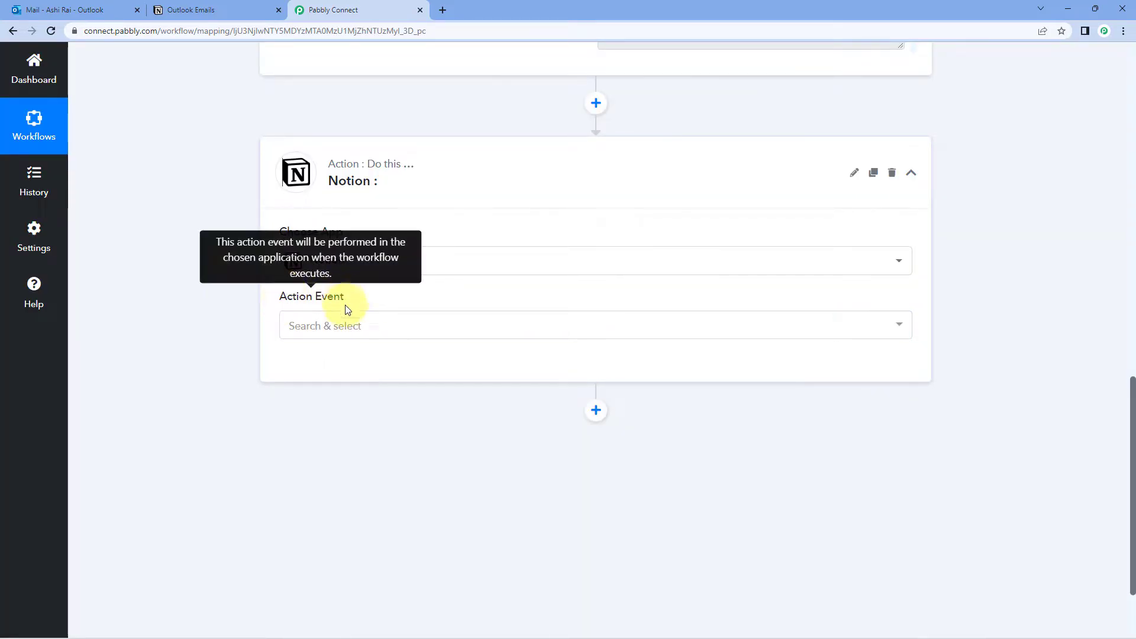
{"action": "left_click", "coordinate": [393, 330]}
{"action": "scroll", "coordinate": [230, 308], "scroll_direction": "down", "scroll_amount": 1}
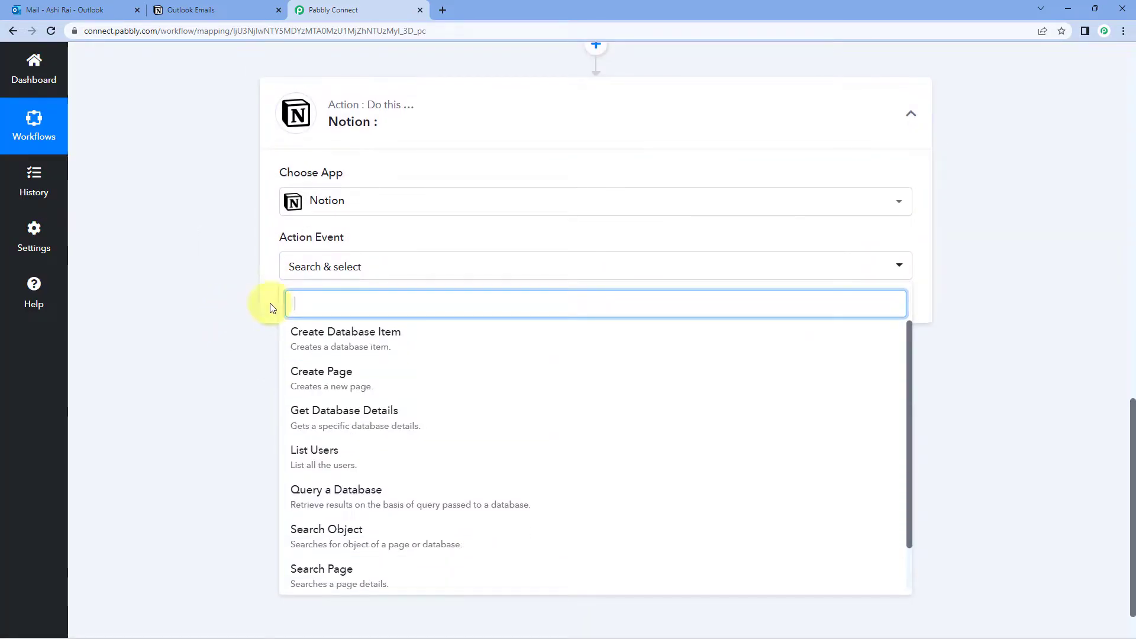
{"action": "left_click", "coordinate": [384, 335]}
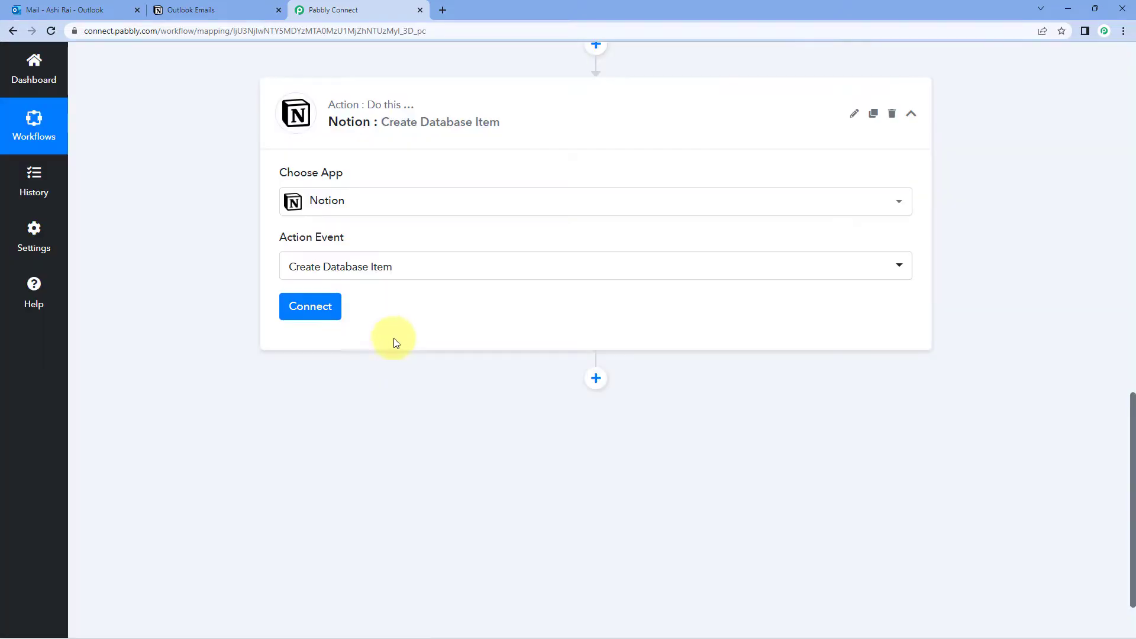
{"action": "left_click", "coordinate": [336, 307]}
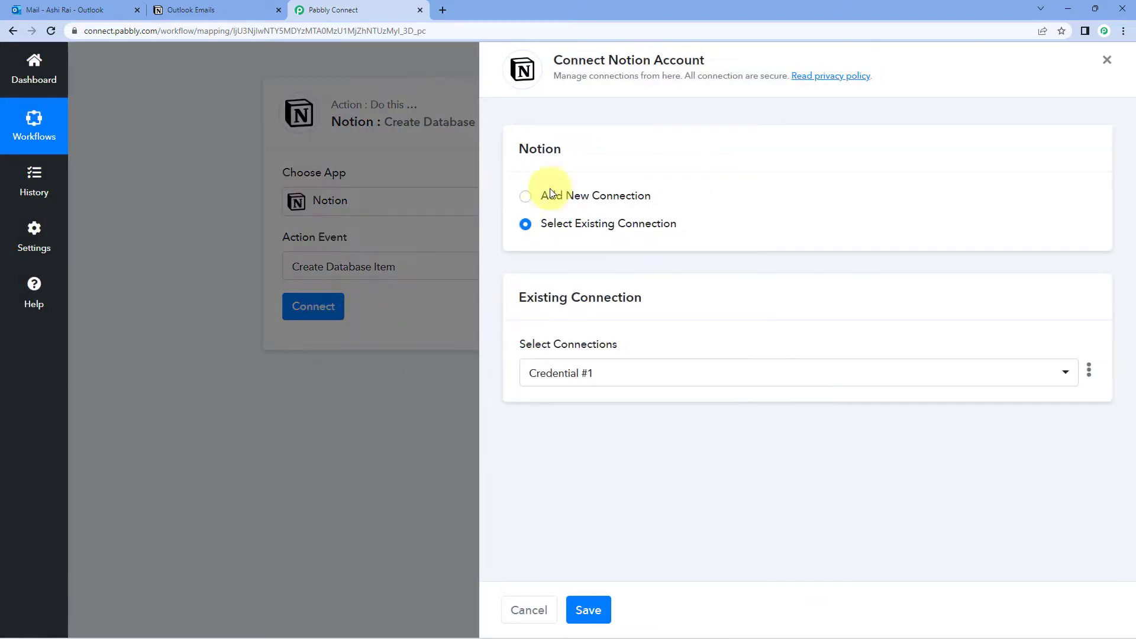
Choose Add New Connection and launch Notion's authorization window for 'Notion #32'
{"action": "left_click", "coordinate": [523, 198]}
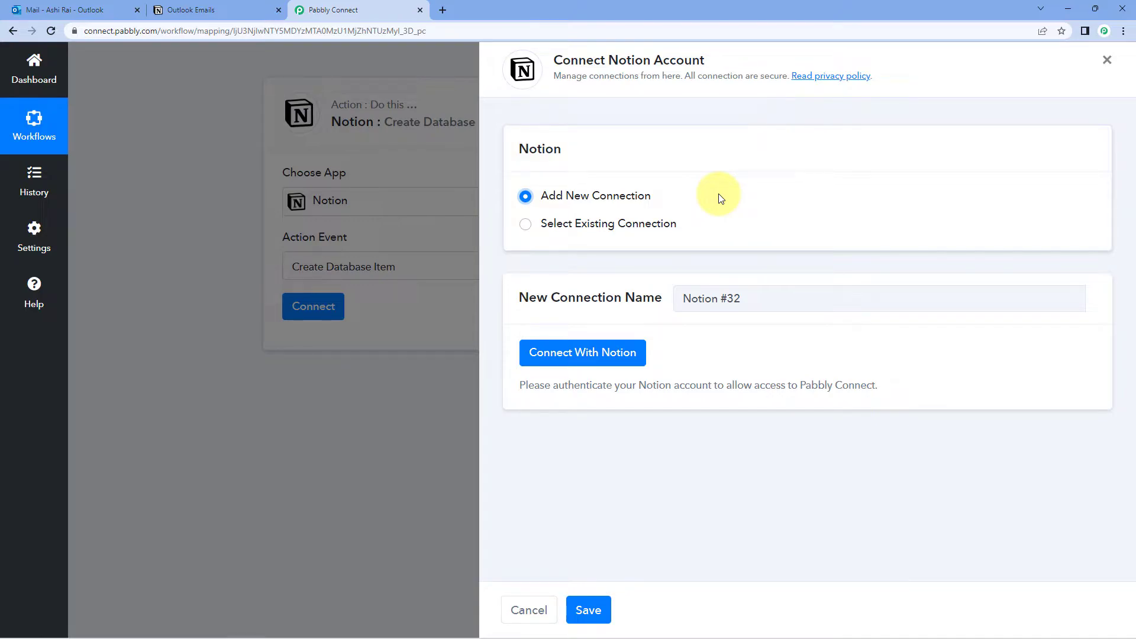
{"action": "left_click", "coordinate": [609, 361]}
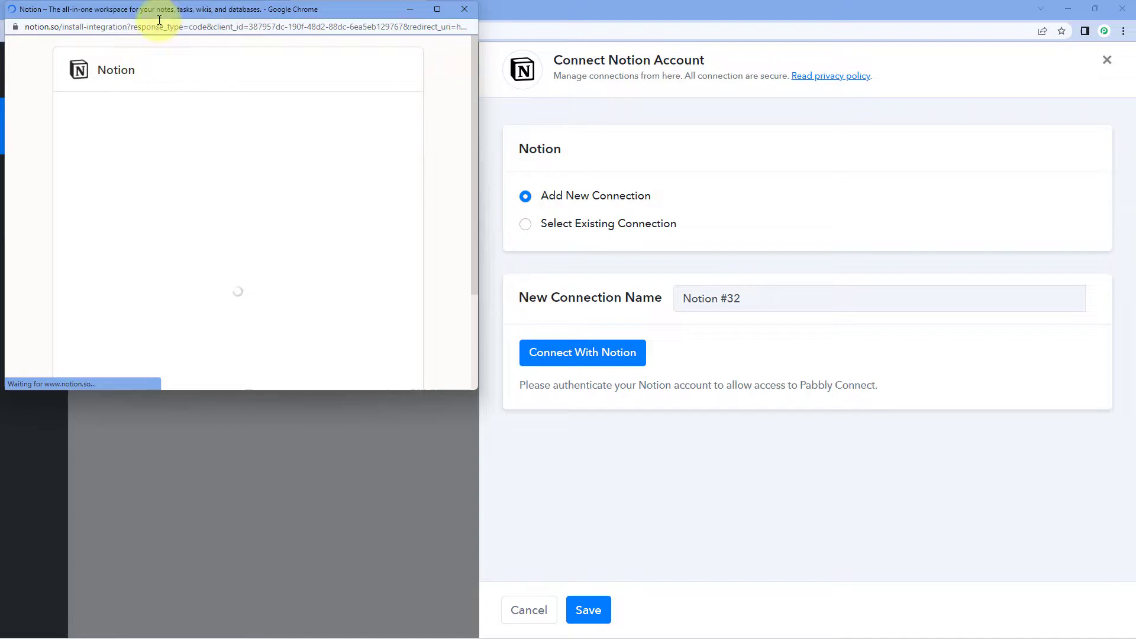
Review the permissions Pabbly Connect requests from the Notion workspace
{"action": "left_click_drag", "start_coordinate": [168, 15], "coordinate": [163, 40]}
{"action": "left_click", "coordinate": [190, 10]}
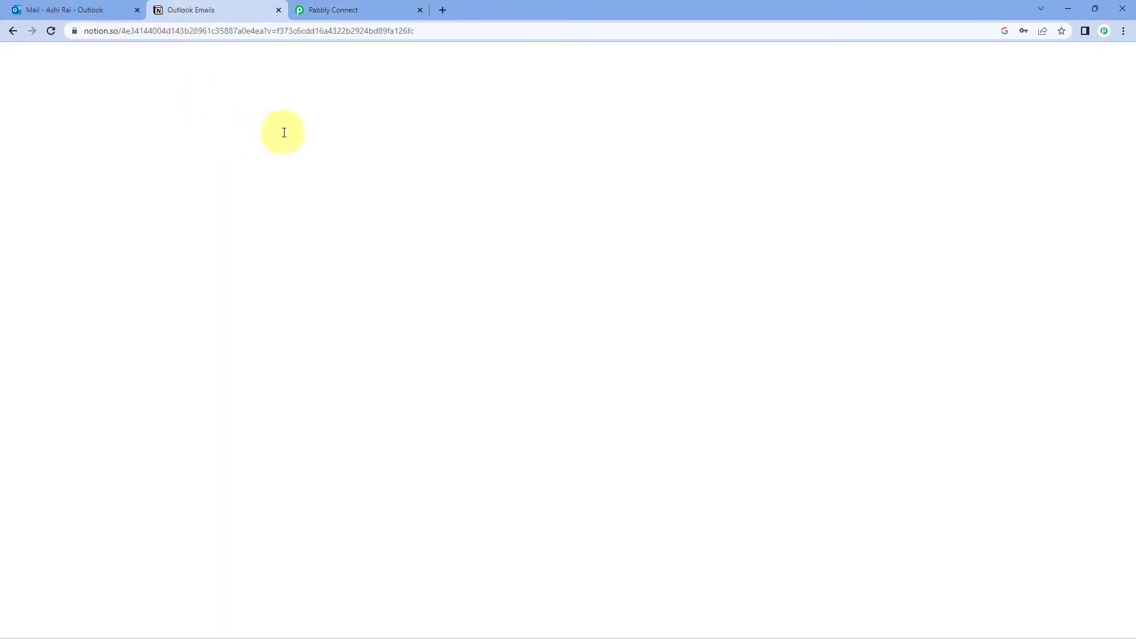
{"action": "left_click", "coordinate": [357, 9]}
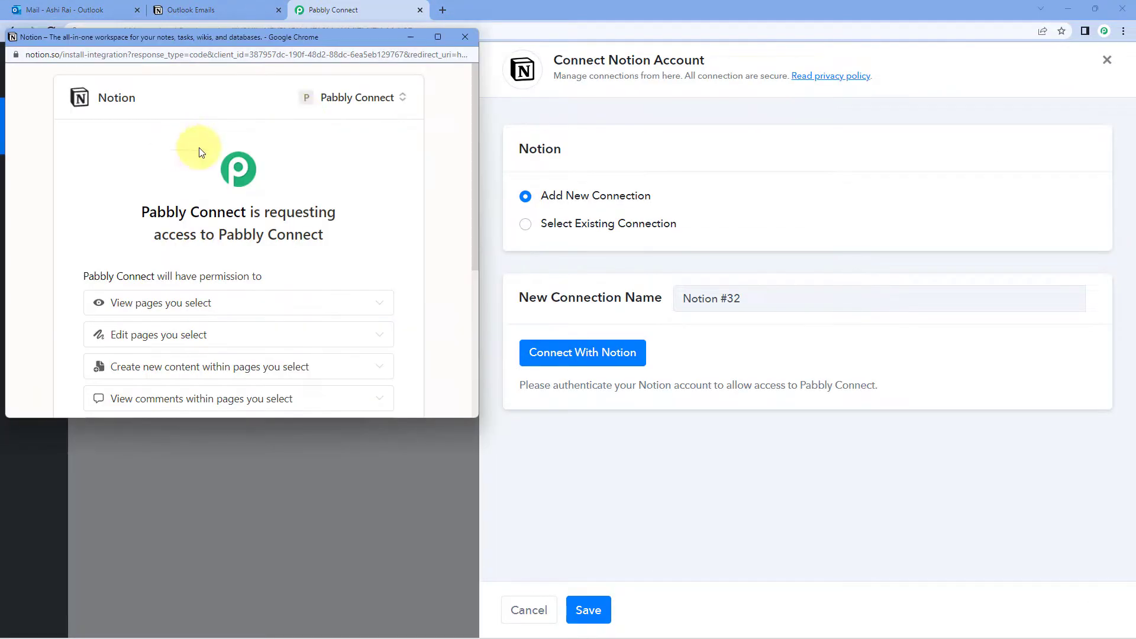
{"action": "scroll", "coordinate": [119, 183], "scroll_direction": "down", "scroll_amount": 3}
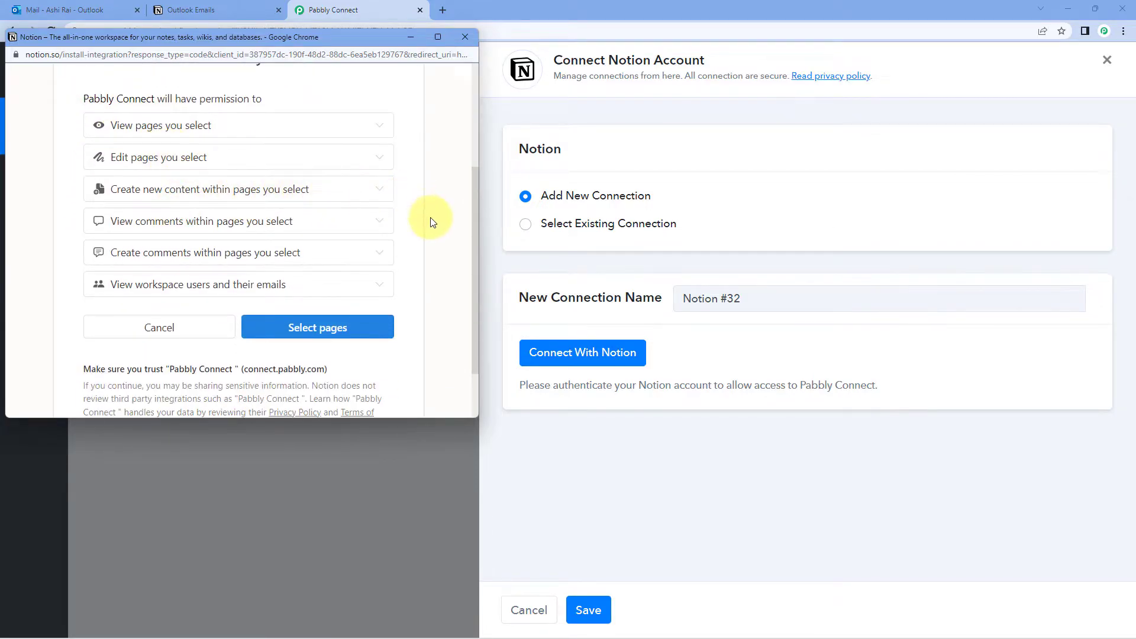
{"action": "left_click", "coordinate": [379, 285]}
{"action": "left_click", "coordinate": [379, 254]}
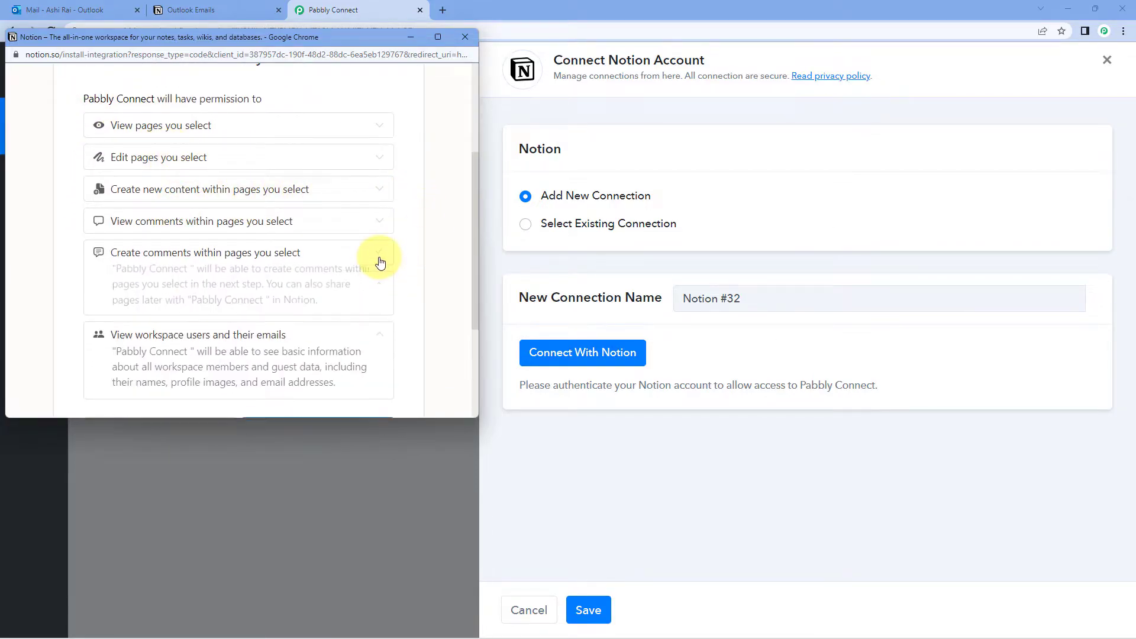
{"action": "left_click", "coordinate": [377, 232]}
{"action": "left_click", "coordinate": [376, 189]}
{"action": "left_click", "coordinate": [377, 155]}
{"action": "left_click", "coordinate": [376, 124]}
{"action": "scroll", "coordinate": [412, 171], "scroll_direction": "down", "scroll_amount": 8}
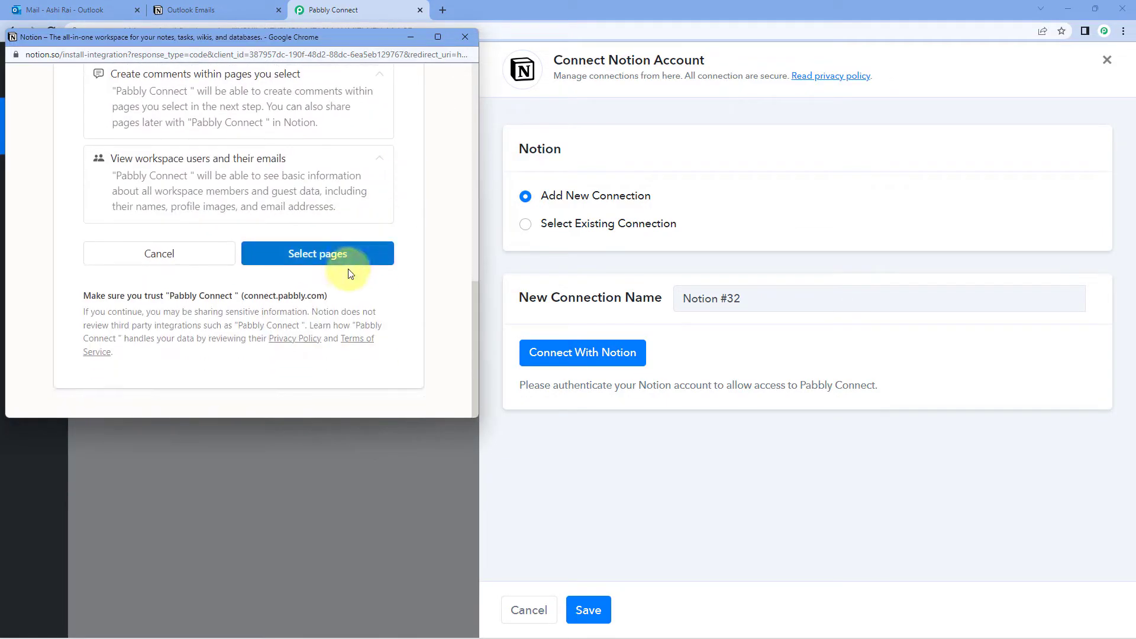
Share the Outlook Emails page with Pabbly Connect and allow access
{"action": "left_click", "coordinate": [337, 261]}
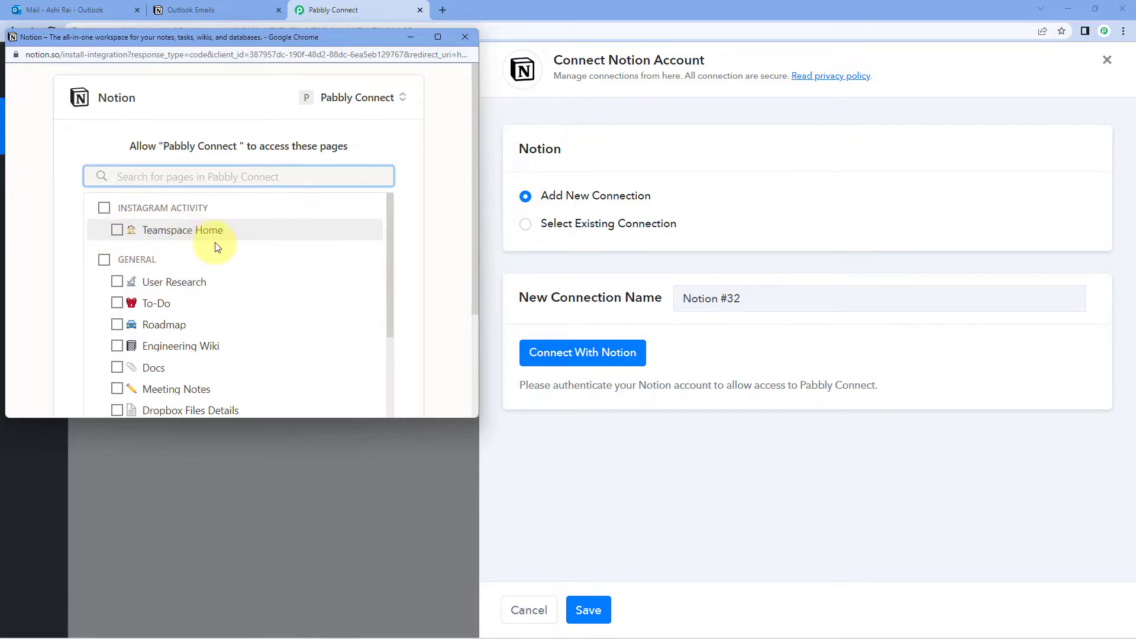
{"action": "scroll", "coordinate": [124, 233], "scroll_direction": "down", "scroll_amount": 3}
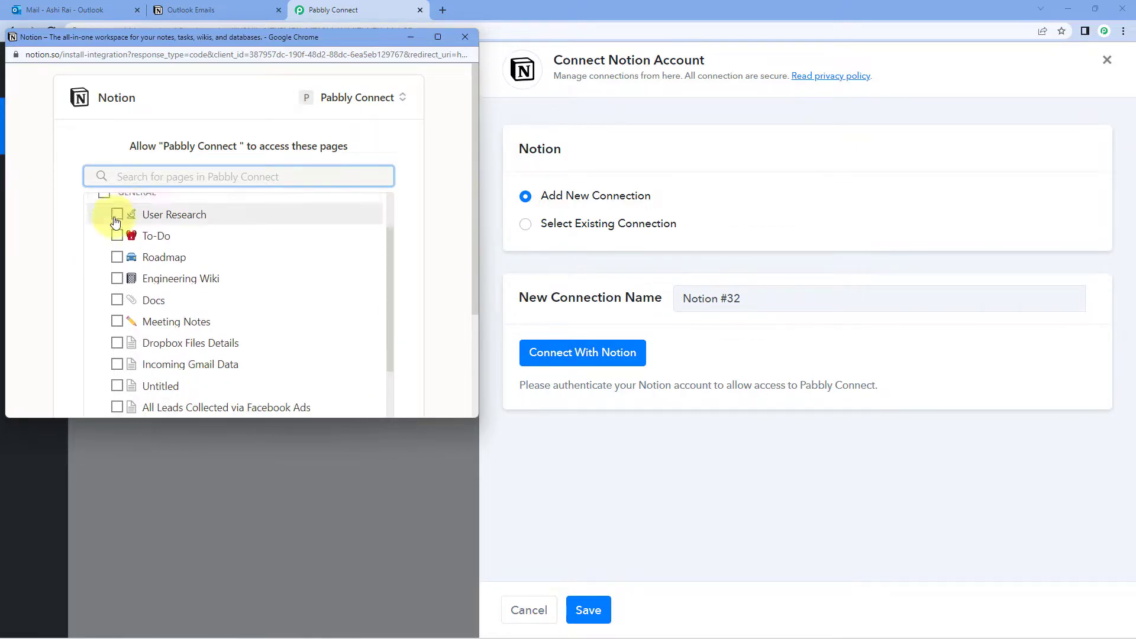
{"action": "scroll", "coordinate": [124, 302], "scroll_direction": "down", "scroll_amount": 1}
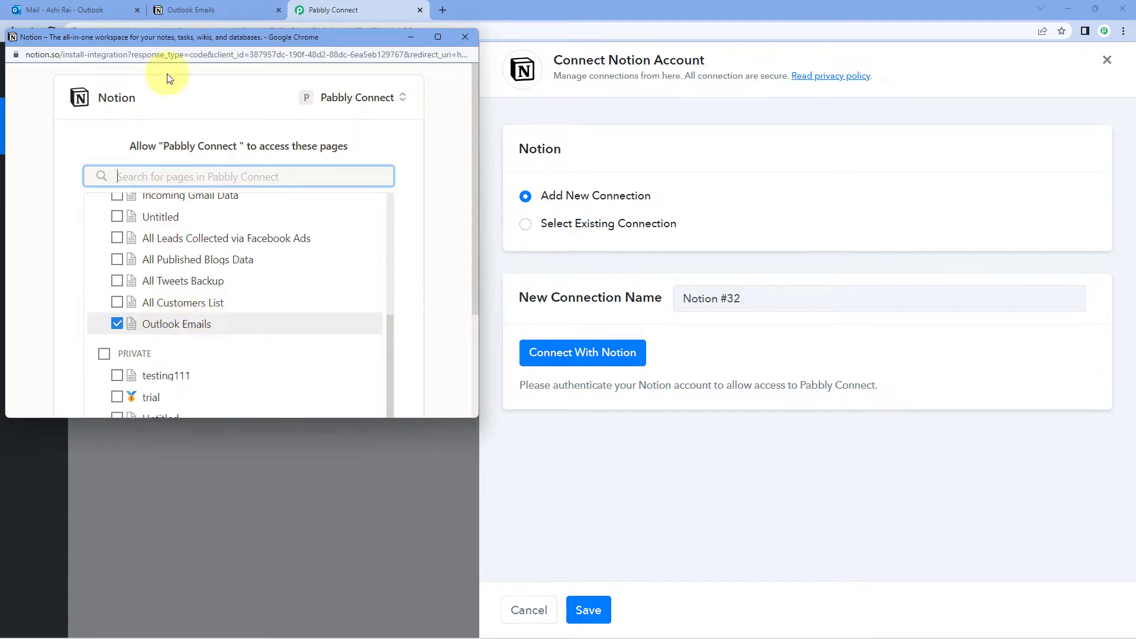
{"action": "left_click", "coordinate": [214, 10]}
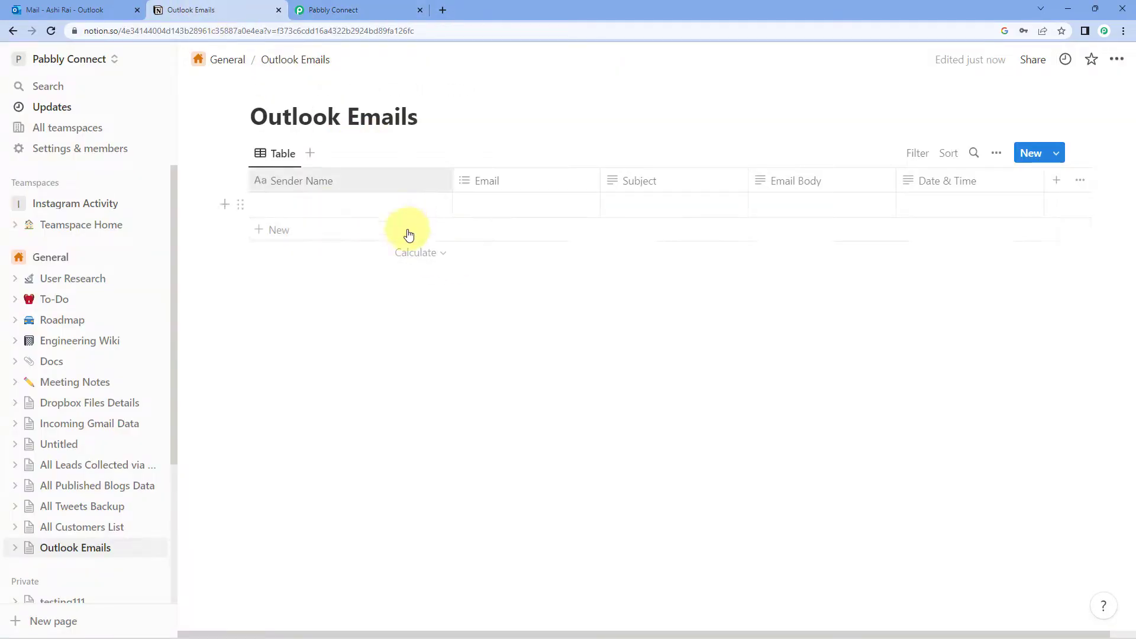
{"action": "left_click", "coordinate": [350, 9]}
{"action": "key", "text": "alt+Tab"}
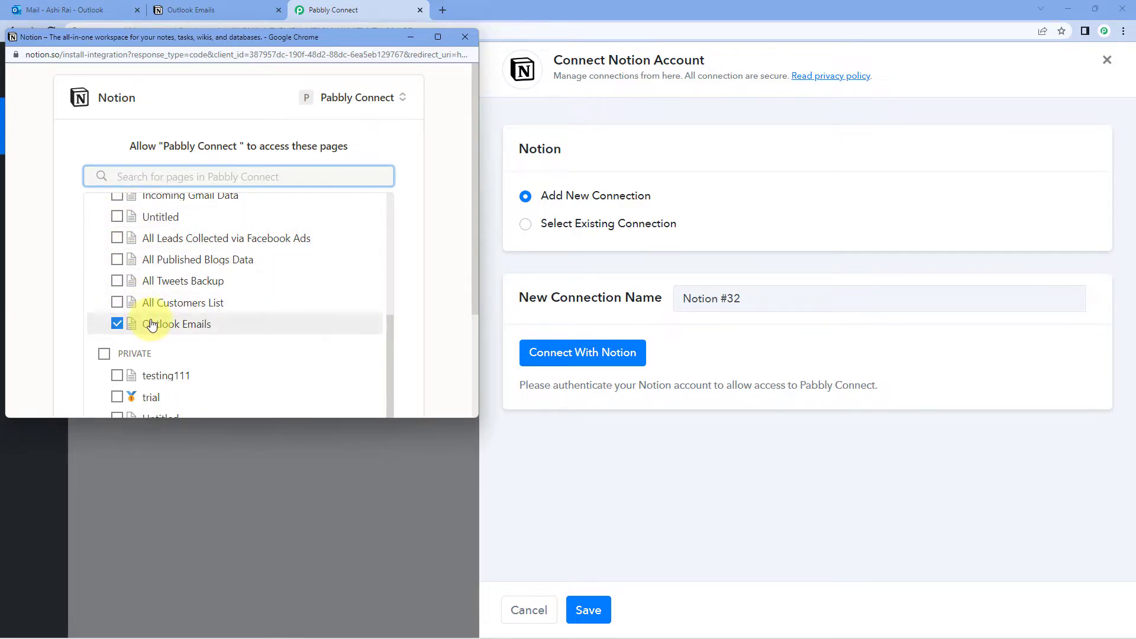
{"action": "scroll", "coordinate": [249, 296], "scroll_direction": "down", "scroll_amount": 1}
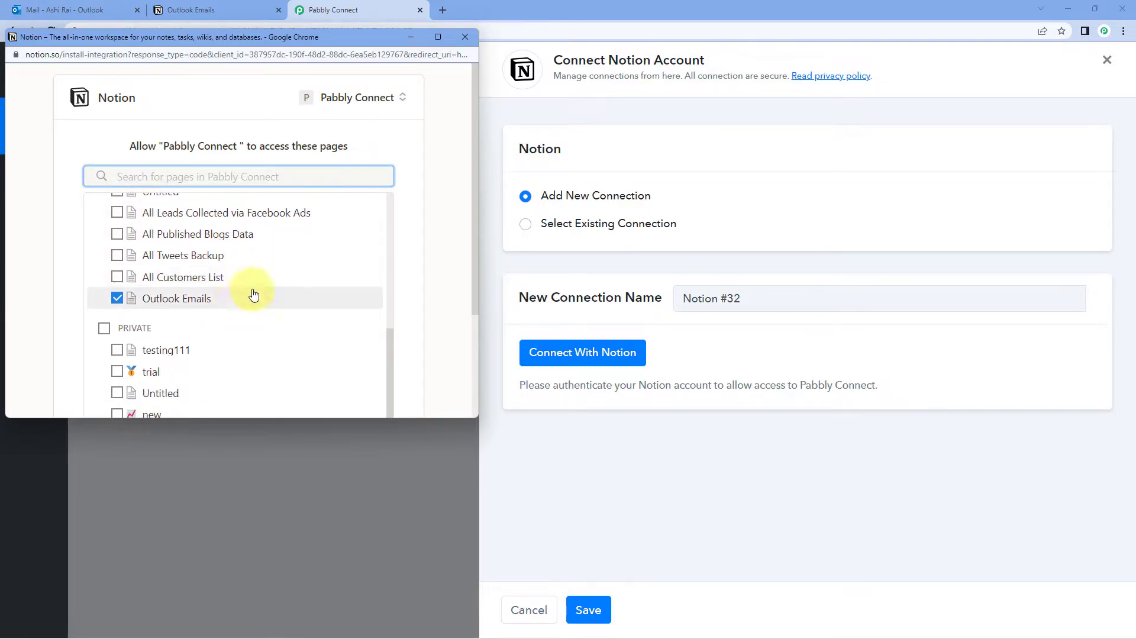
{"action": "scroll", "coordinate": [355, 317], "scroll_direction": "down", "scroll_amount": 3}
{"action": "left_click", "coordinate": [363, 361]}
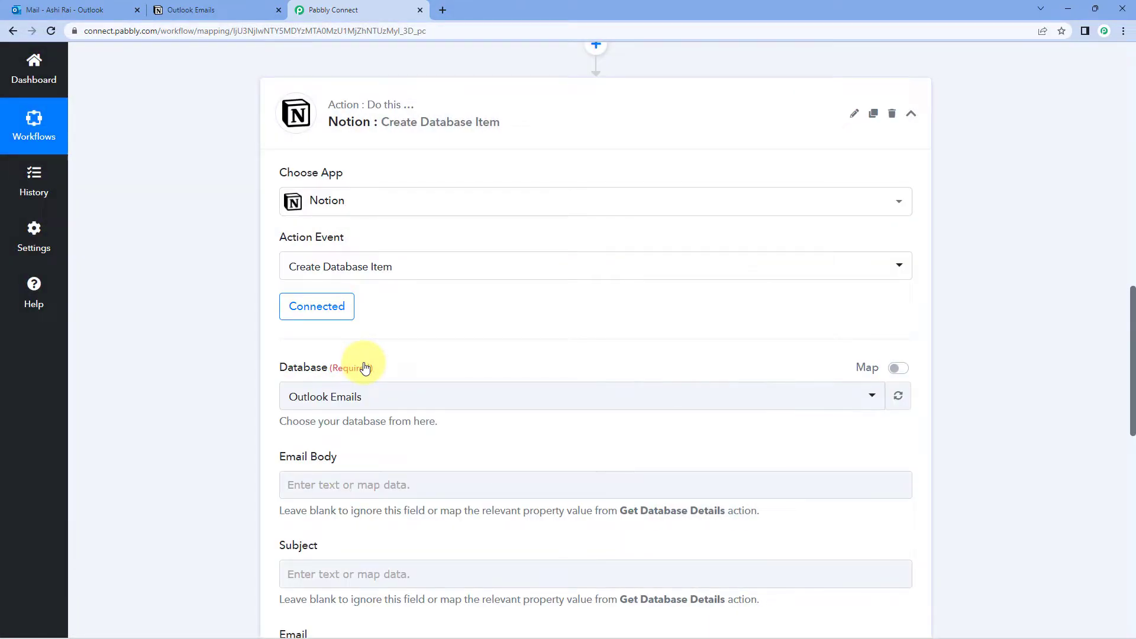
Keep Outlook Emails selected as the Notion database for the action
{"action": "scroll", "coordinate": [329, 343], "scroll_direction": "down", "scroll_amount": 3}
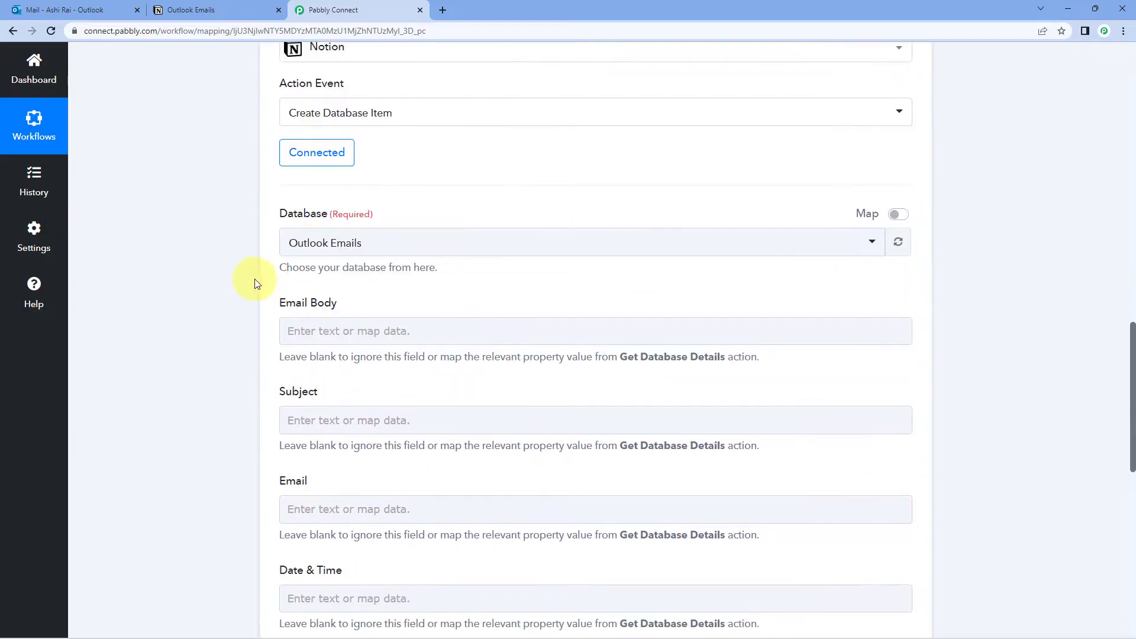
{"action": "left_click", "coordinate": [483, 216]}
{"action": "left_click", "coordinate": [488, 180]}
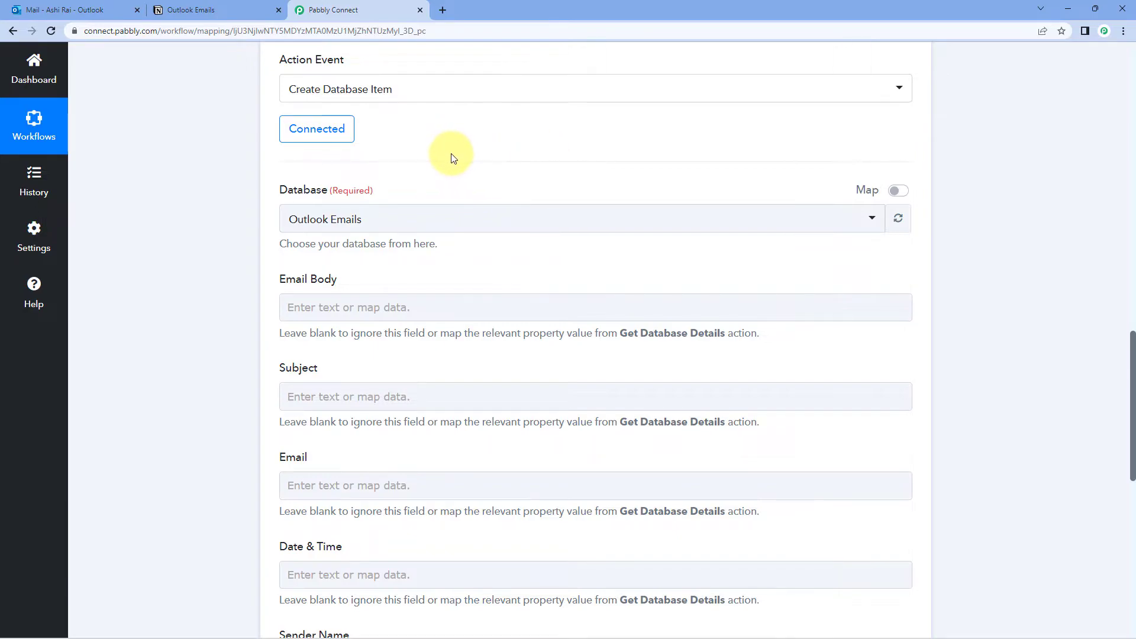
{"action": "left_click", "coordinate": [429, 218]}
{"action": "left_click", "coordinate": [376, 284]}
{"action": "scroll", "coordinate": [357, 269], "scroll_direction": "down", "scroll_amount": 2}
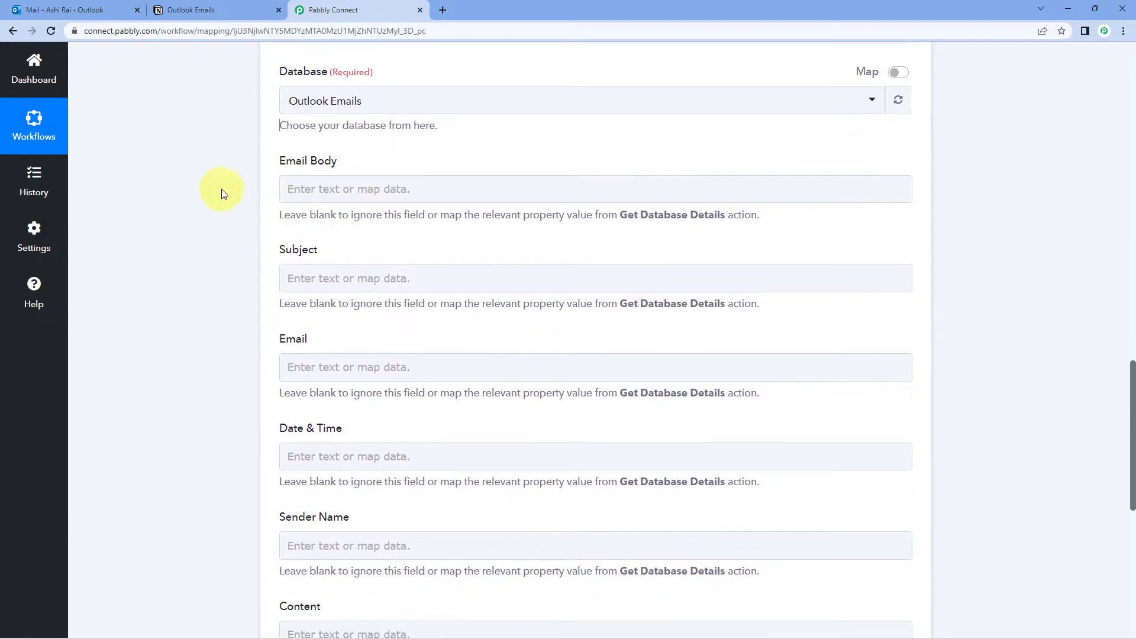
Compare the Notion Outlook Emails table columns with the action's mapping fields
{"action": "left_click", "coordinate": [211, 5]}
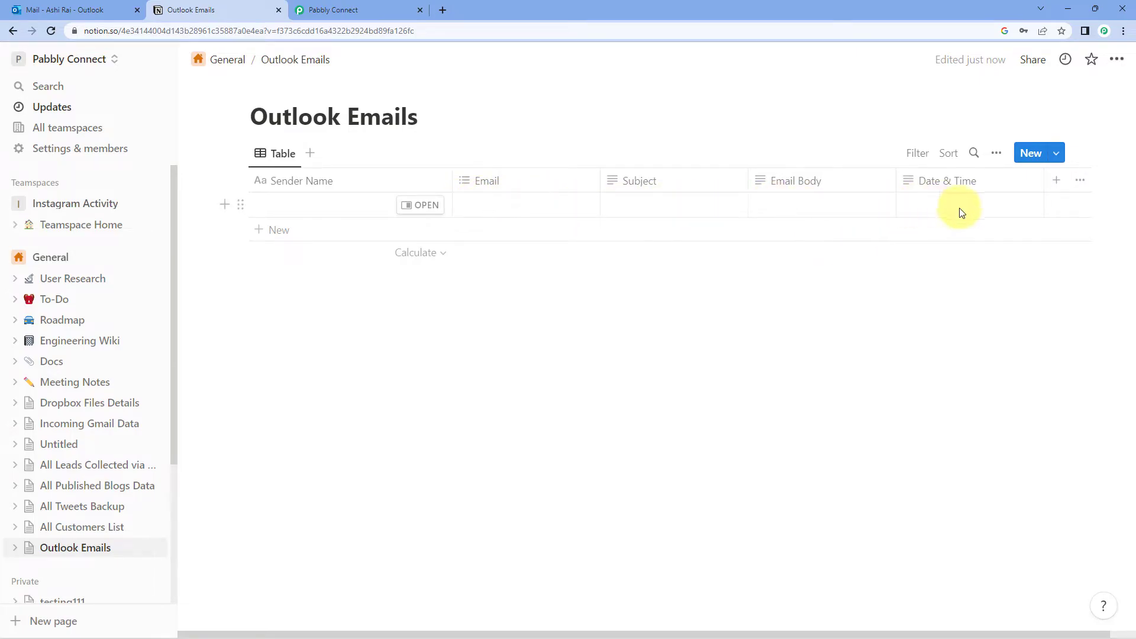
{"action": "left_click", "coordinate": [375, 8]}
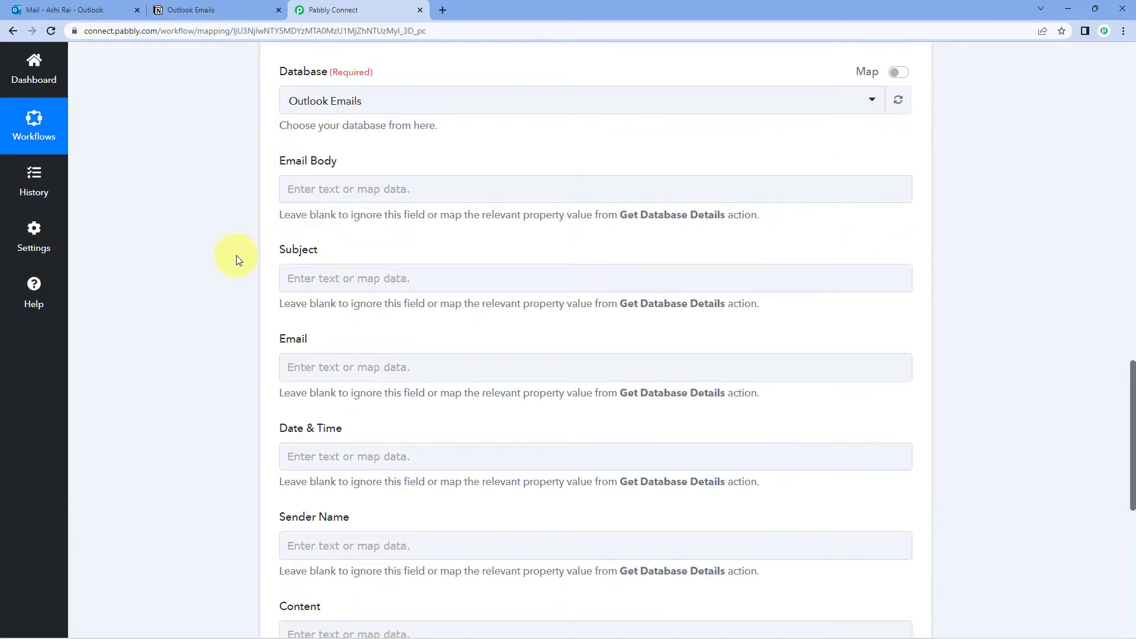
{"action": "scroll", "coordinate": [235, 254], "scroll_direction": "down", "scroll_amount": 1}
{"action": "scroll", "coordinate": [236, 254], "scroll_direction": "up", "scroll_amount": 1}
{"action": "scroll", "coordinate": [252, 436], "scroll_direction": "down", "scroll_amount": 1}
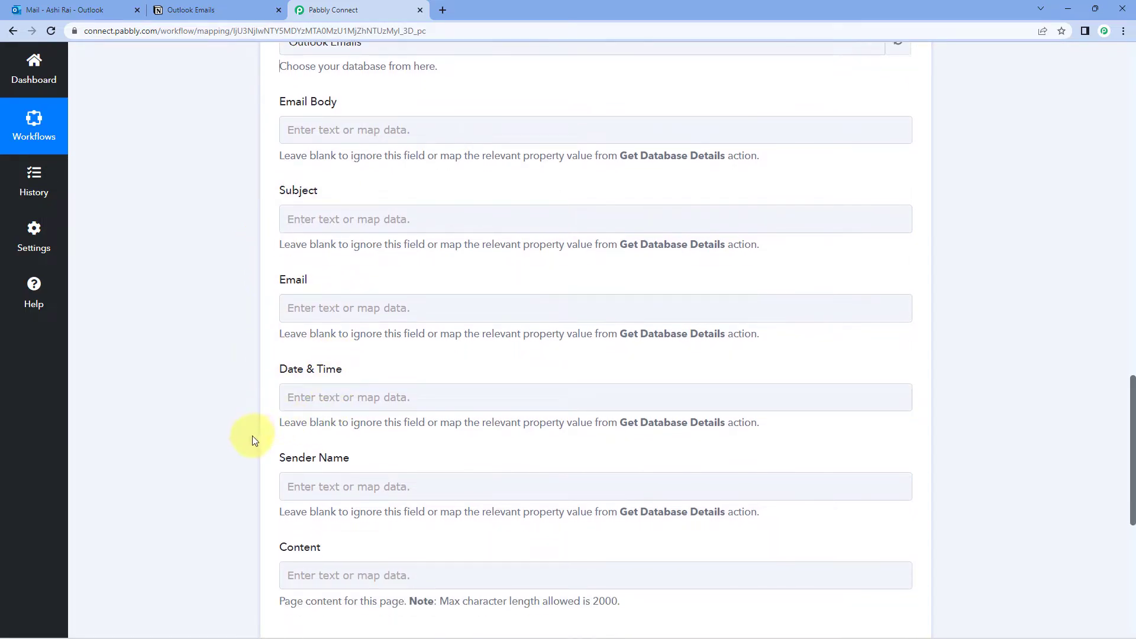
{"action": "left_click", "coordinate": [172, 10]}
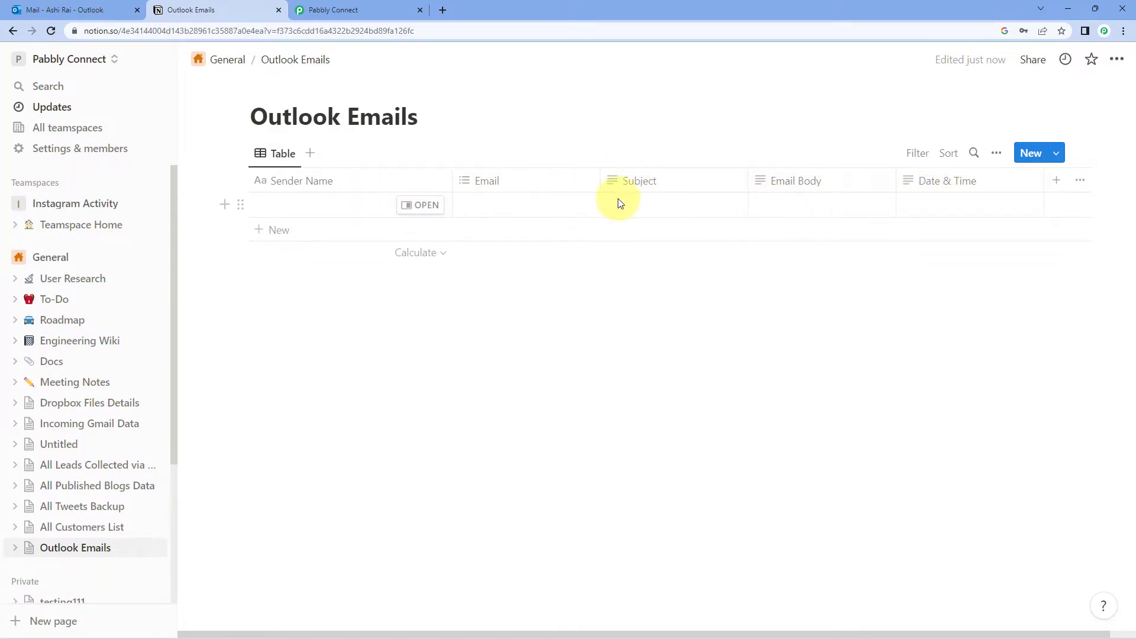
{"action": "left_click", "coordinate": [374, 6]}
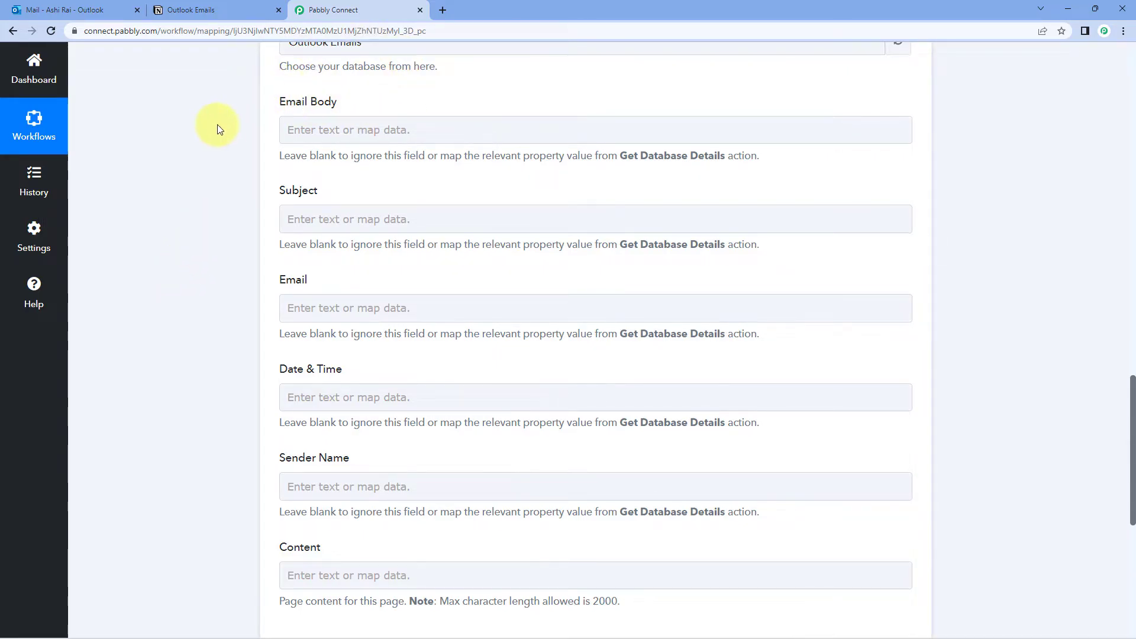
{"action": "scroll", "coordinate": [219, 133], "scroll_direction": "up", "scroll_amount": 2}
{"action": "scroll", "coordinate": [219, 134], "scroll_direction": "up", "scroll_amount": 8}
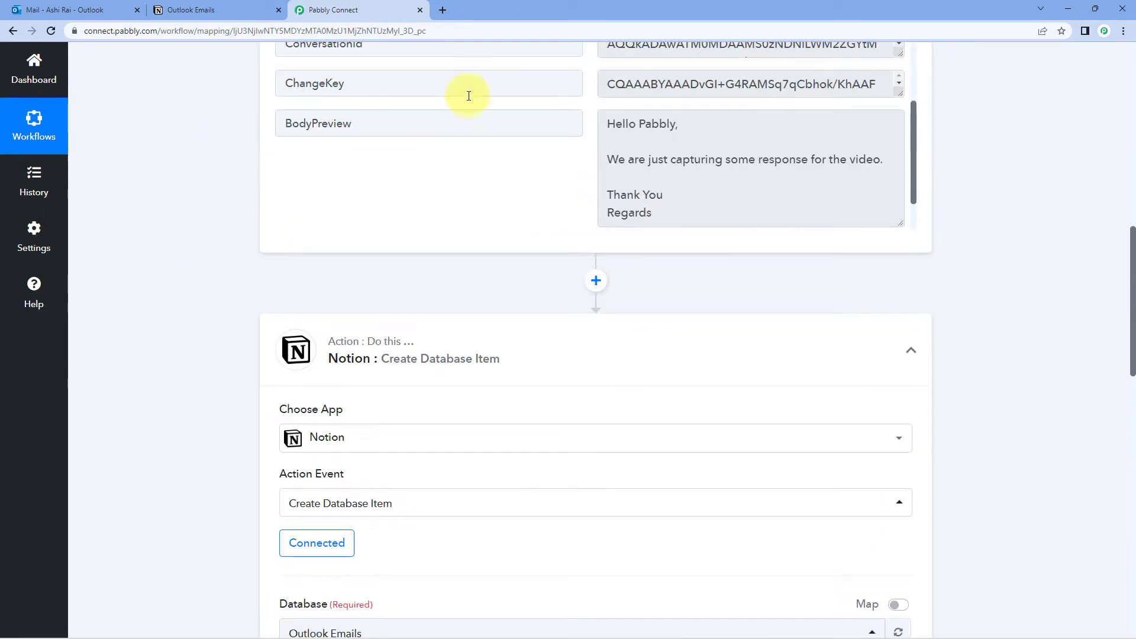
{"action": "scroll", "coordinate": [190, 178], "scroll_direction": "up", "scroll_amount": 2}
{"action": "left_click_drag", "start_coordinate": [605, 242], "coordinate": [605, 201]}
{"action": "left_click", "coordinate": [655, 294]}
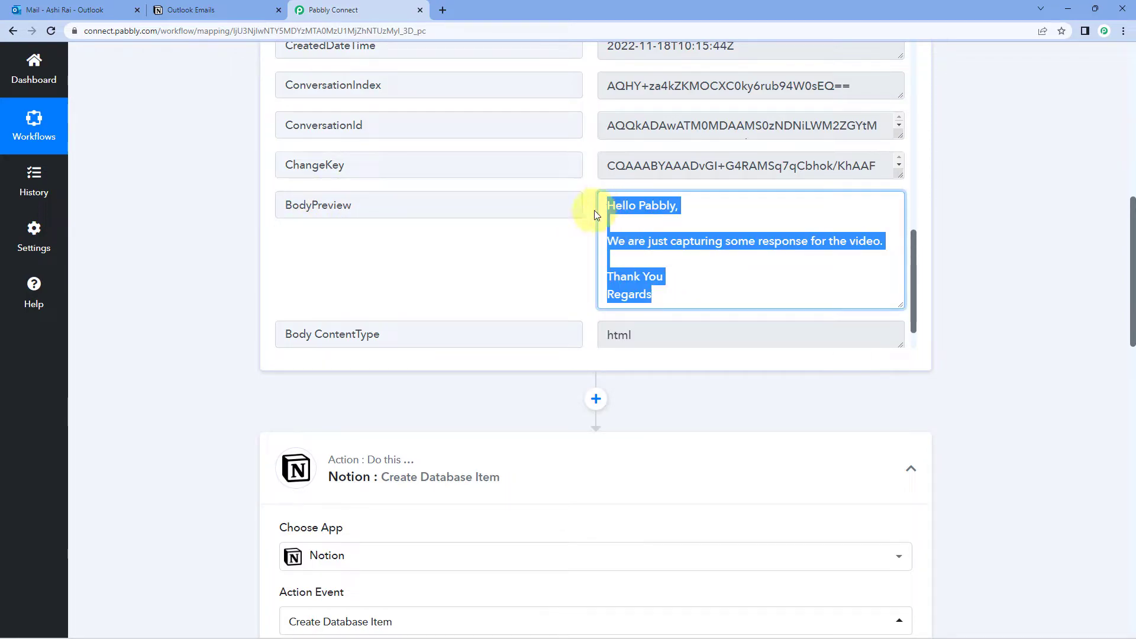
{"action": "left_click_drag", "start_coordinate": [358, 204], "coordinate": [254, 210]}
{"action": "left_click", "coordinate": [372, 207]}
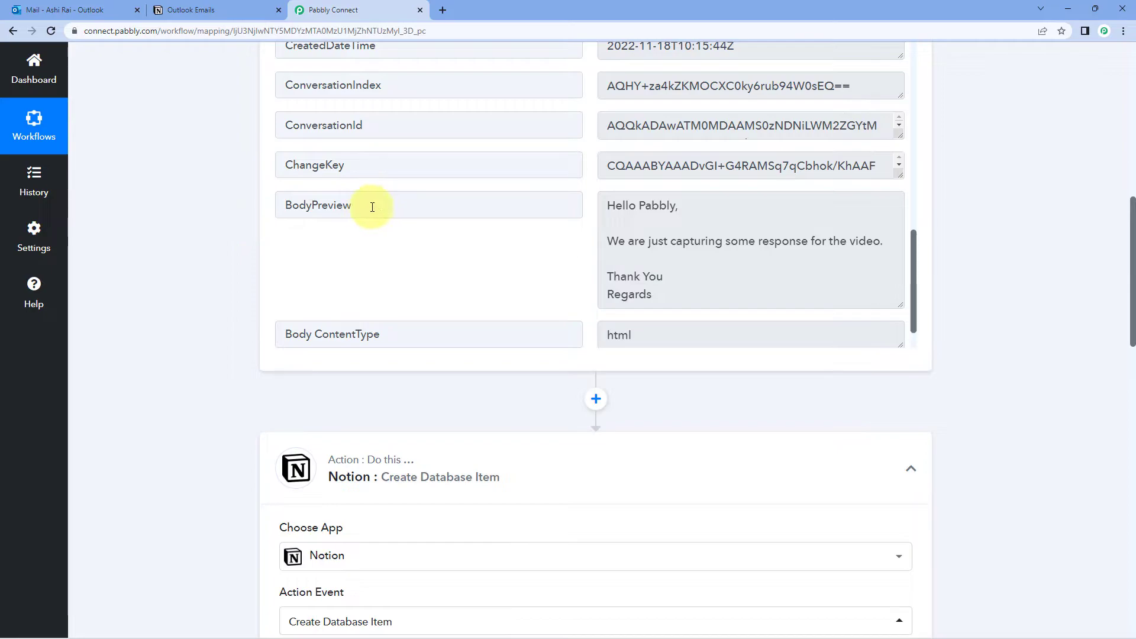
{"action": "mouse_move", "coordinate": [604, 202]}
{"action": "left_mouse_down"}
{"action": "mouse_move", "coordinate": [630, 292]}
{"action": "mouse_move", "coordinate": [647, 294]}
{"action": "mouse_move", "coordinate": [595, 204]}
{"action": "left_mouse_up"}
{"action": "left_click", "coordinate": [649, 294]}
{"action": "left_click", "coordinate": [583, 204]}
{"action": "scroll", "coordinate": [130, 252], "scroll_direction": "down", "scroll_amount": 8}
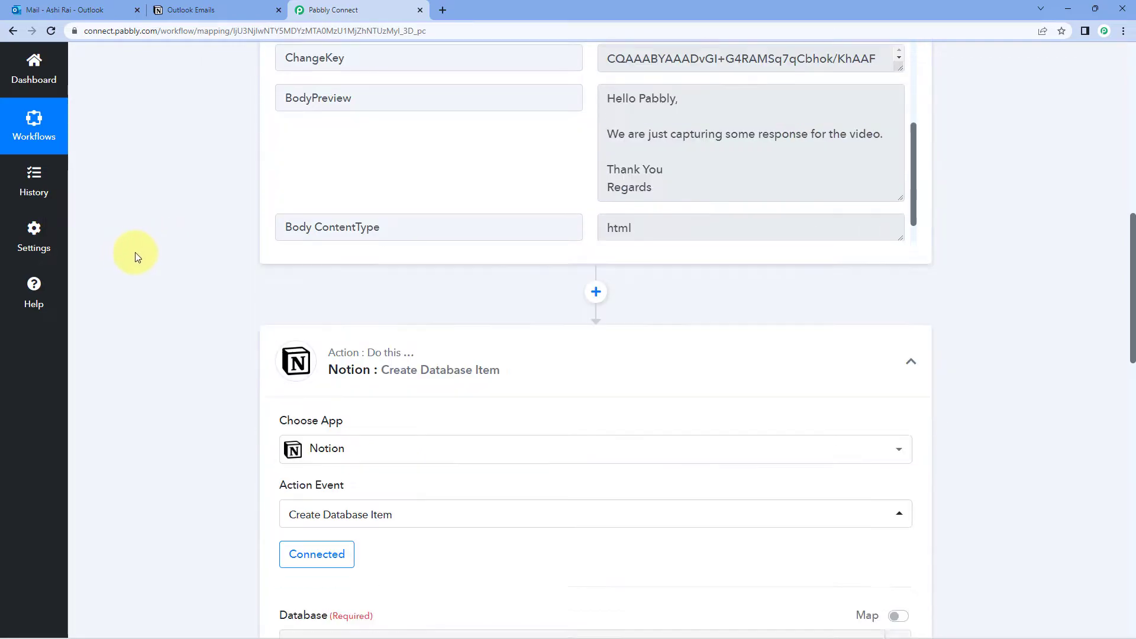
{"action": "scroll", "coordinate": [163, 252], "scroll_direction": "down", "scroll_amount": 2}
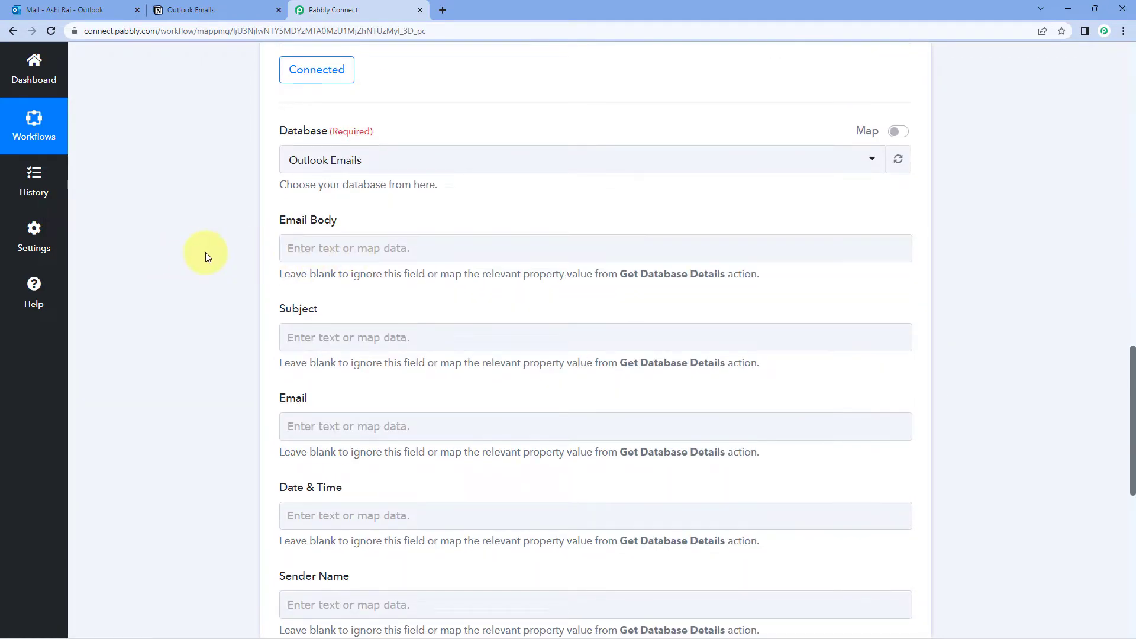
{"action": "scroll", "coordinate": [208, 252], "scroll_direction": "down", "scroll_amount": 1}
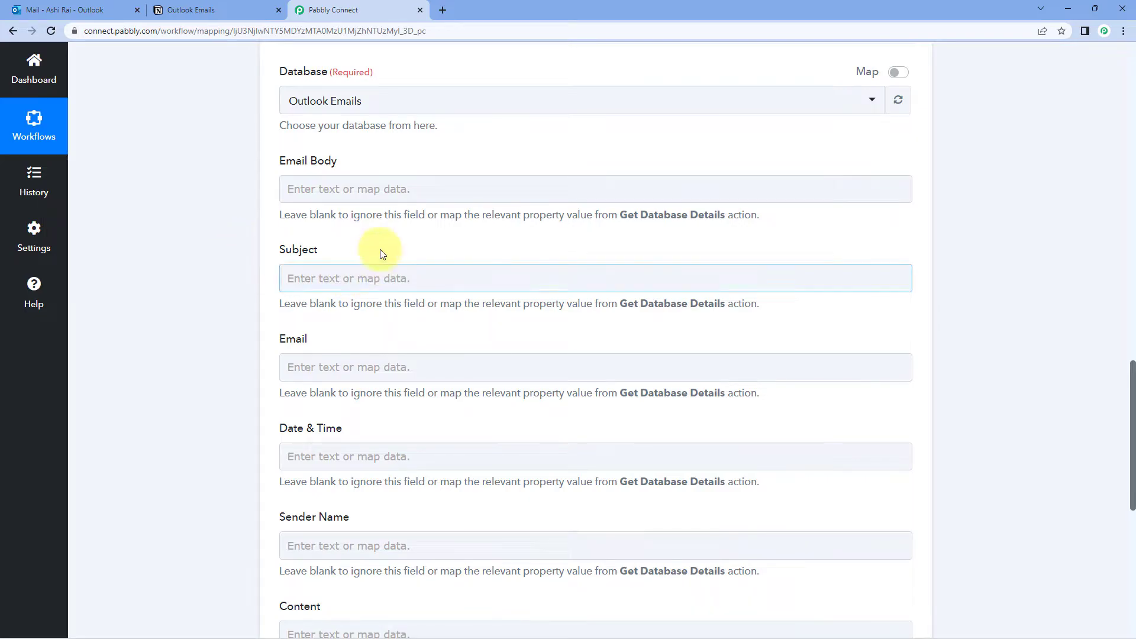
Map the New Mail trigger's BodyPreview value into the Notion Email Body field
{"action": "left_click", "coordinate": [316, 188]}
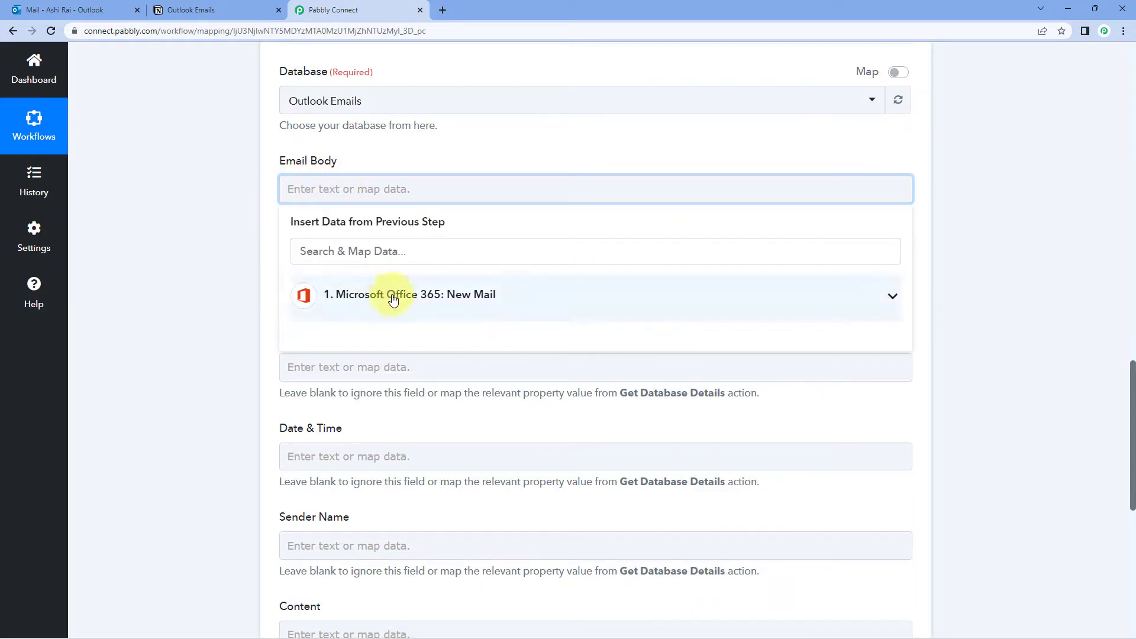
{"action": "left_click", "coordinate": [430, 295]}
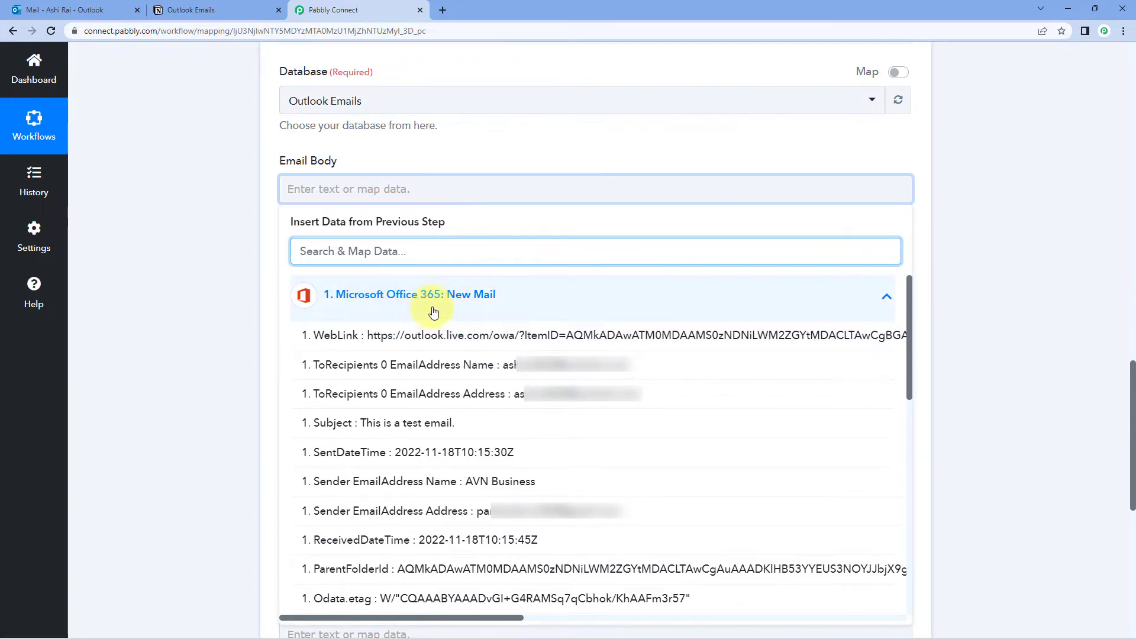
{"action": "left_click", "coordinate": [394, 251]}
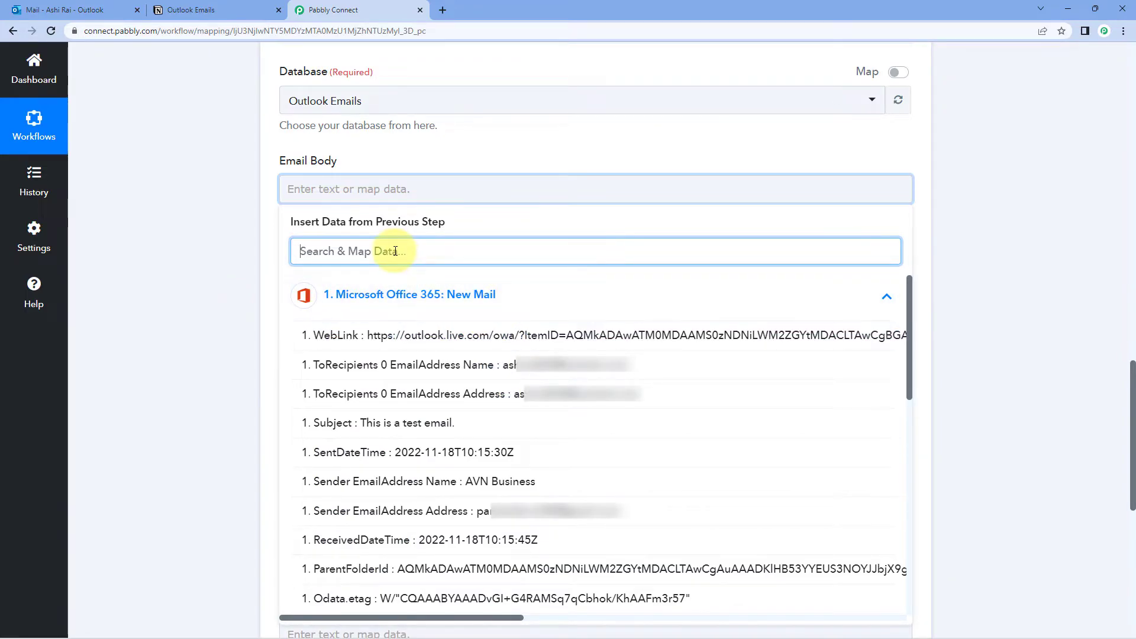
{"action": "type", "text": "Body"}
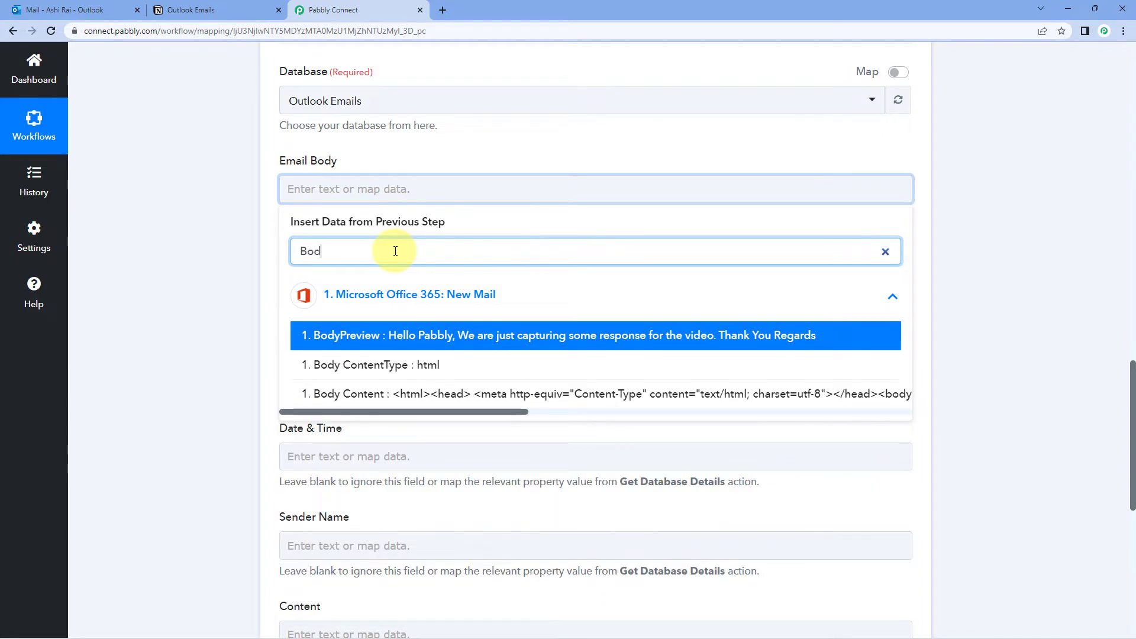
{"action": "left_click", "coordinate": [430, 337]}
{"action": "left_click", "coordinate": [242, 287]}
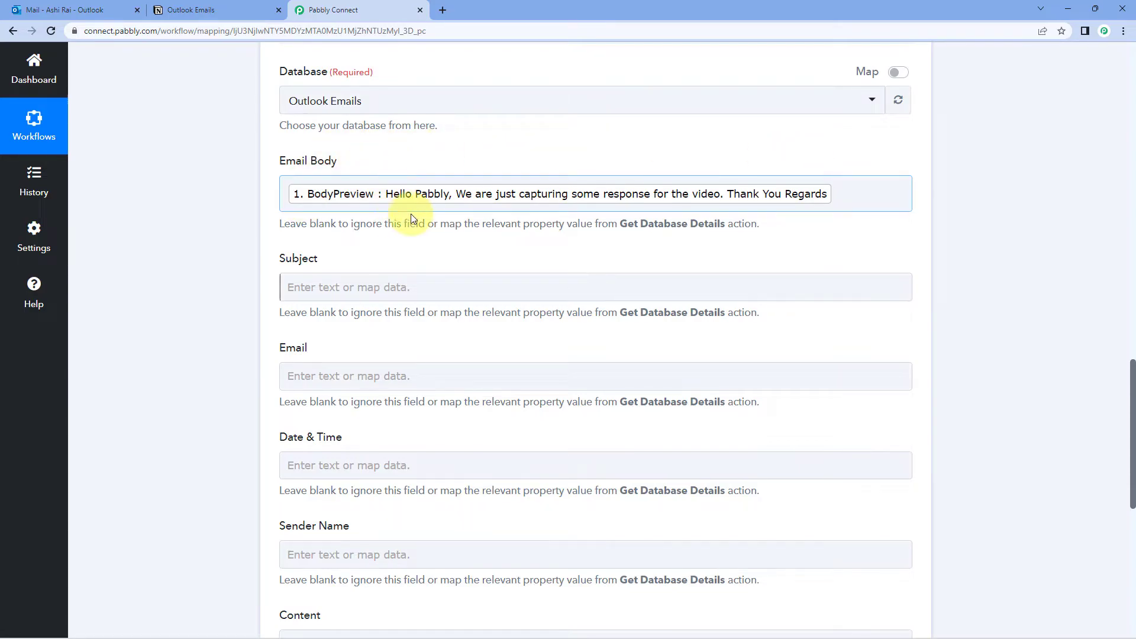
{"action": "scroll", "coordinate": [406, 236], "scroll_direction": "down", "scroll_amount": 1}
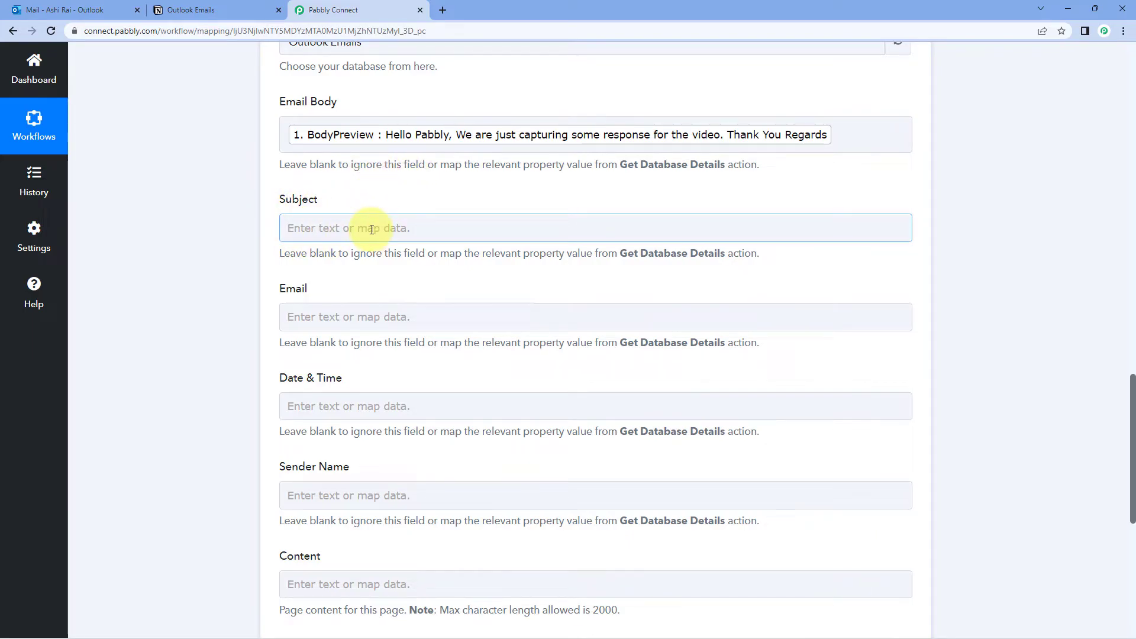
Map the email Subject into Subject and the Sender EmailAddress Address into Email
{"action": "left_click", "coordinate": [320, 230]}
{"action": "left_click", "coordinate": [370, 332]}
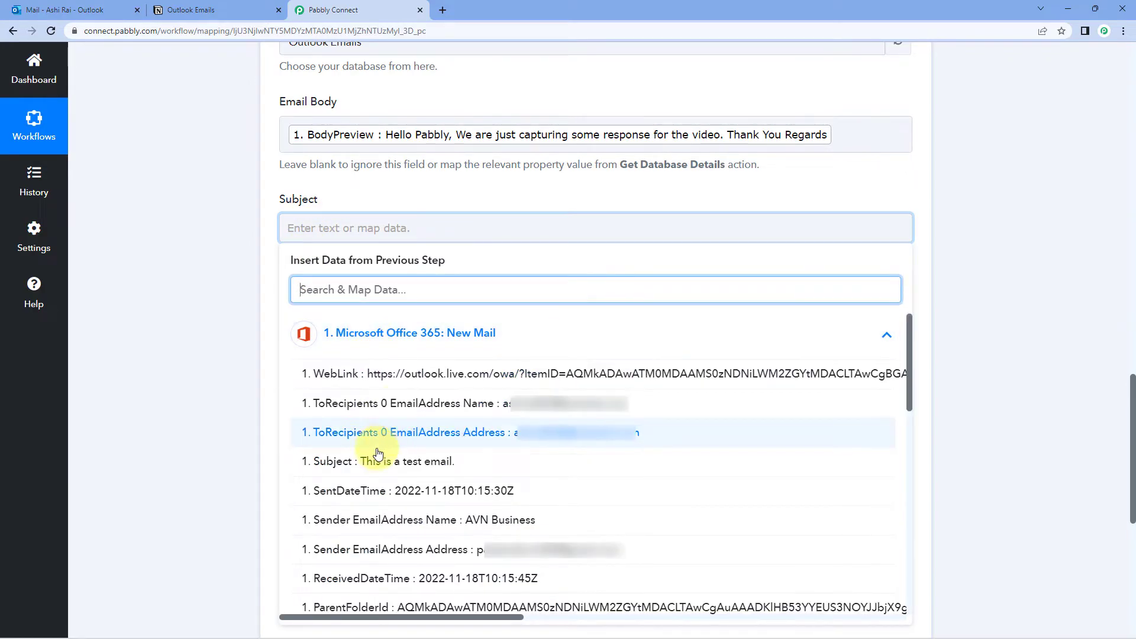
{"action": "left_click", "coordinate": [355, 462]}
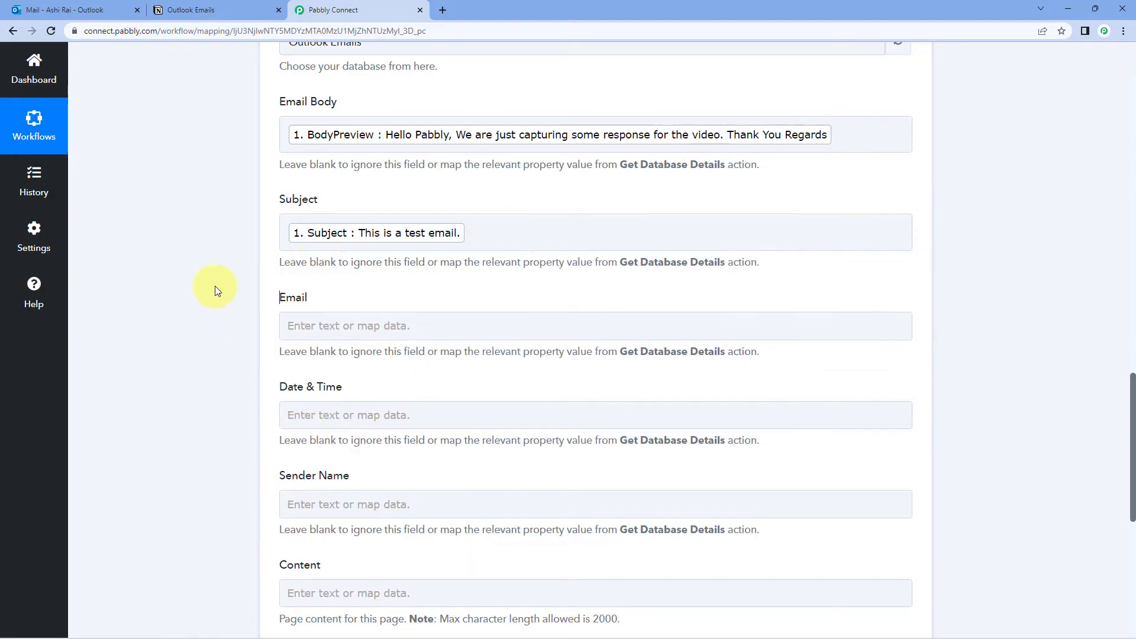
{"action": "scroll", "coordinate": [219, 239], "scroll_direction": "down", "scroll_amount": 3}
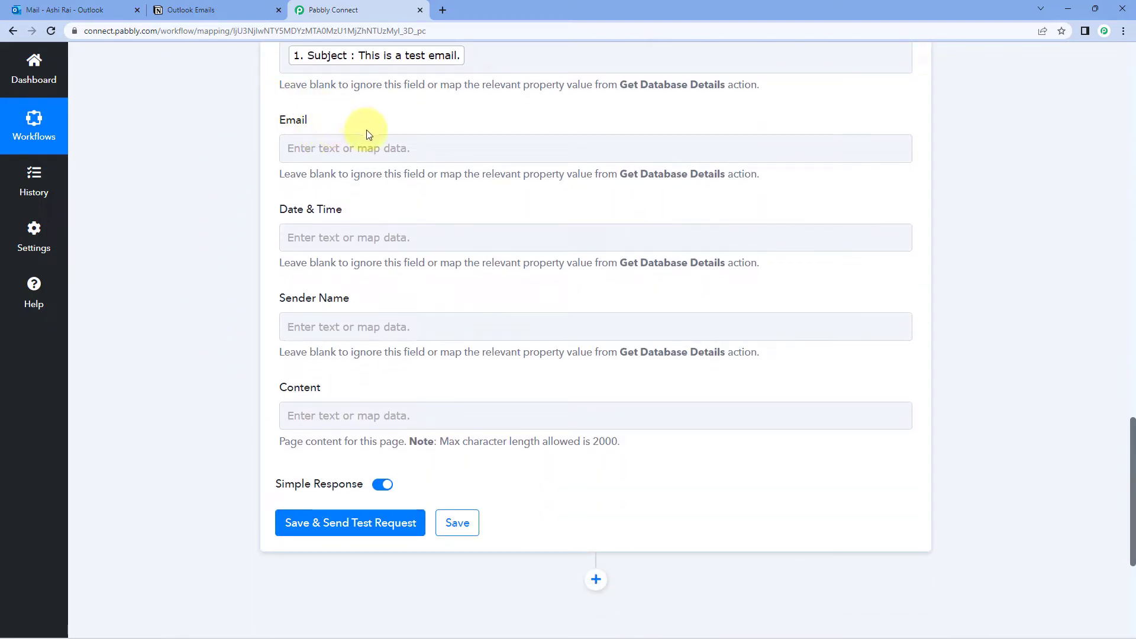
{"action": "left_click", "coordinate": [329, 149]}
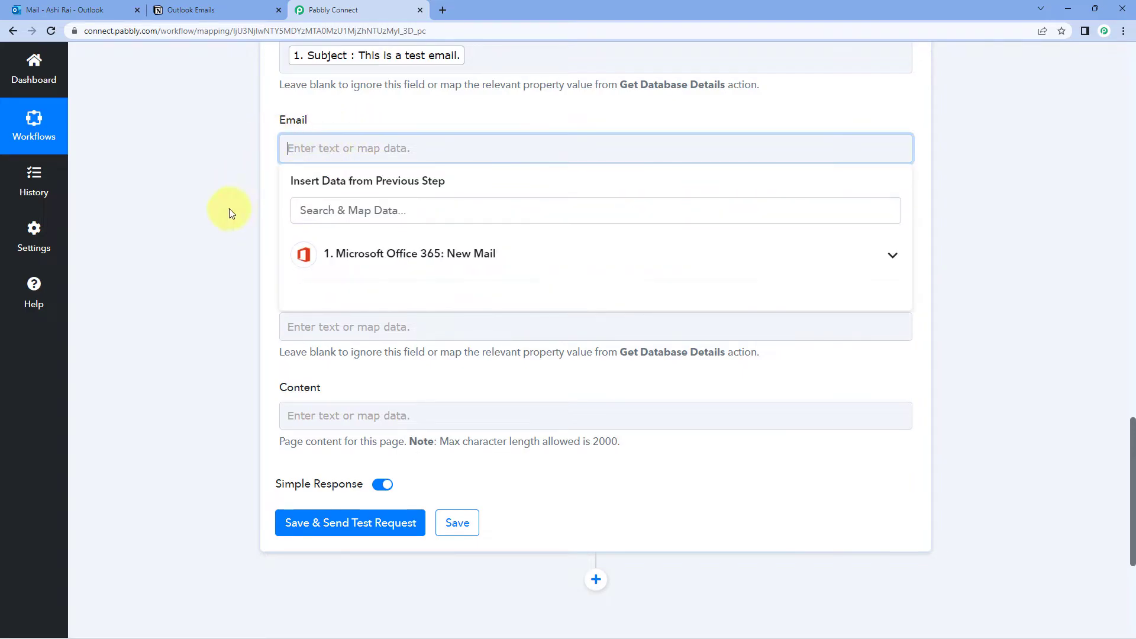
{"action": "left_click", "coordinate": [425, 256]}
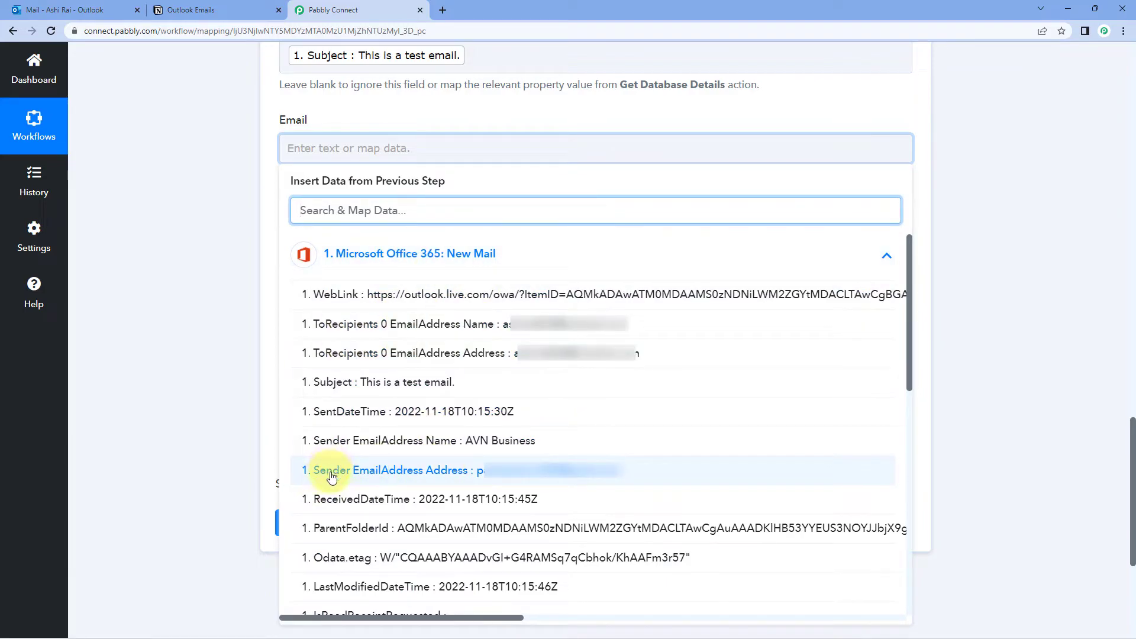
{"action": "left_click", "coordinate": [450, 475]}
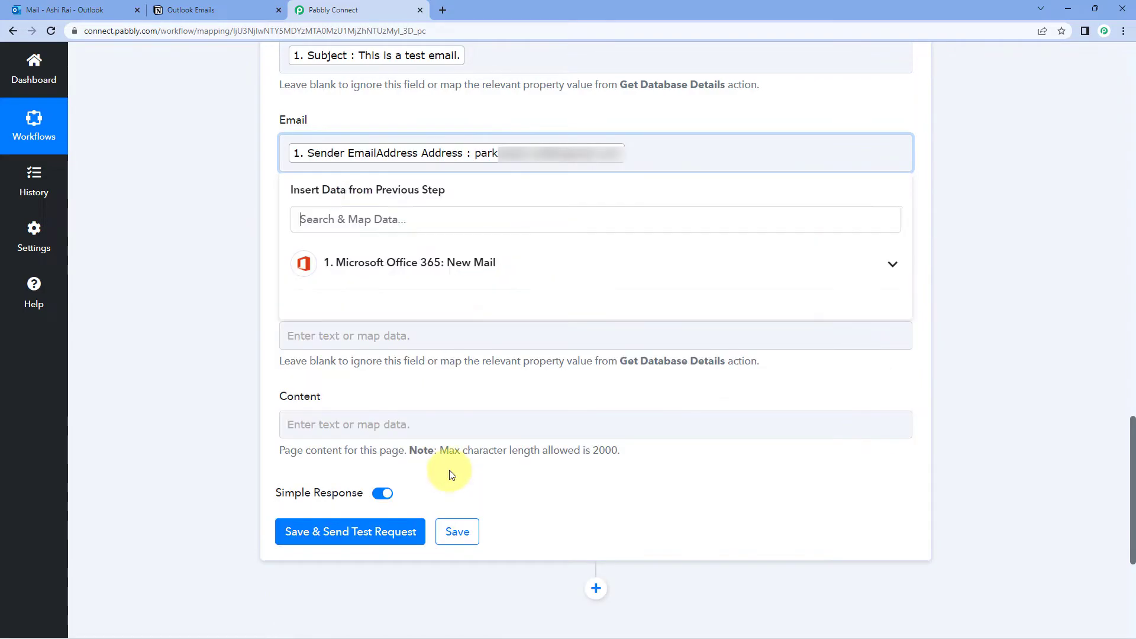
{"action": "left_click", "coordinate": [182, 240]}
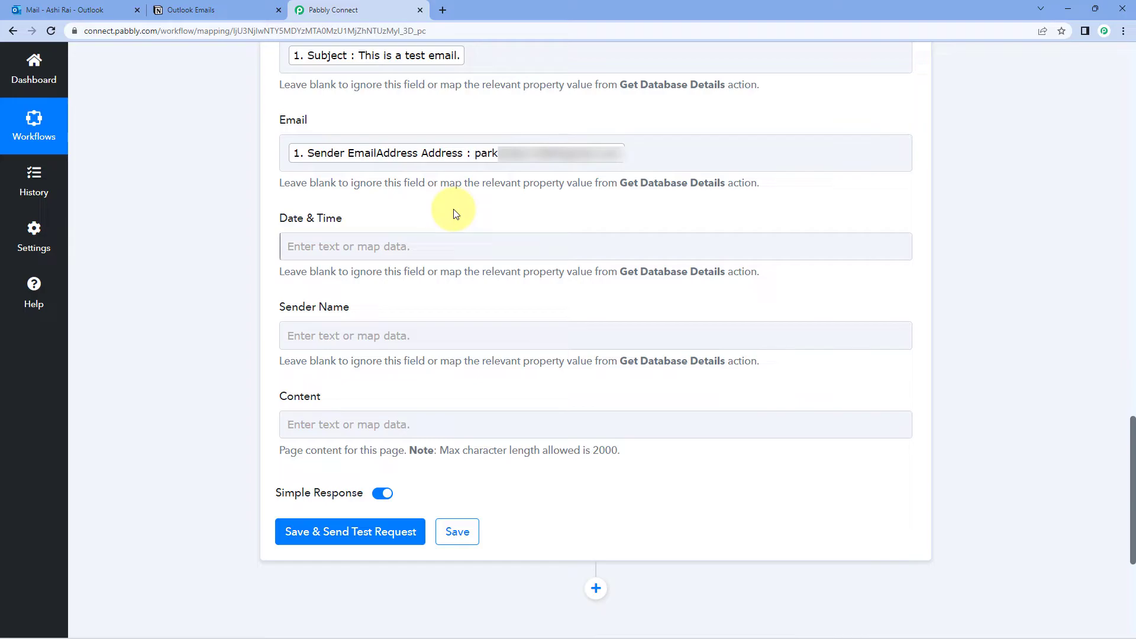
Map ReceivedDateTime into the Notion Date & Time field
{"action": "left_click", "coordinate": [327, 247]}
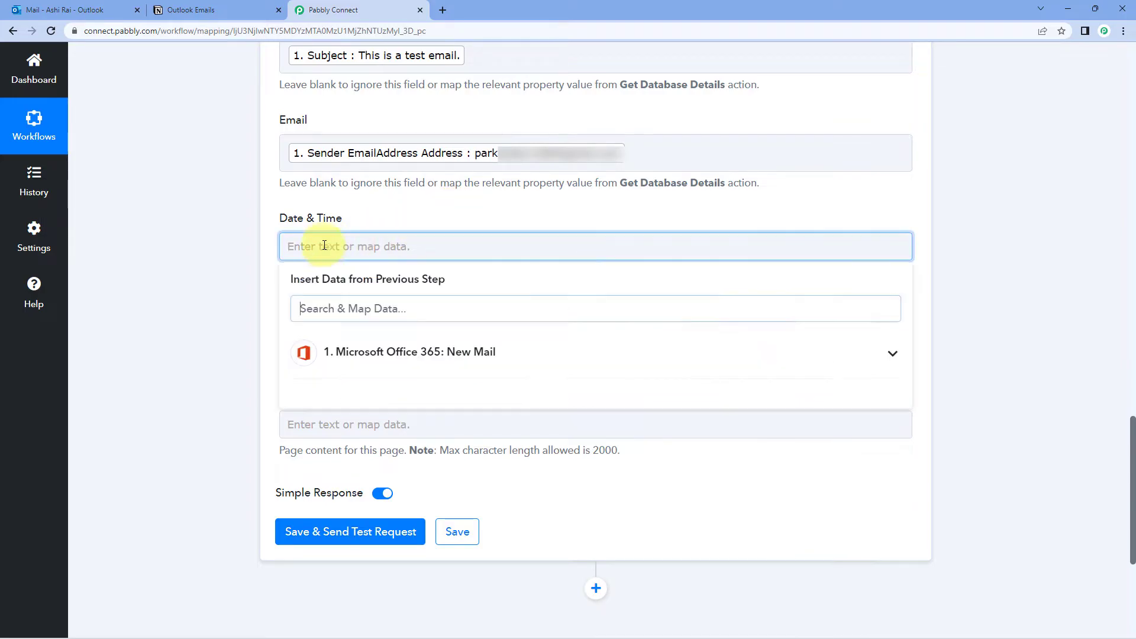
{"action": "left_click", "coordinate": [364, 358]}
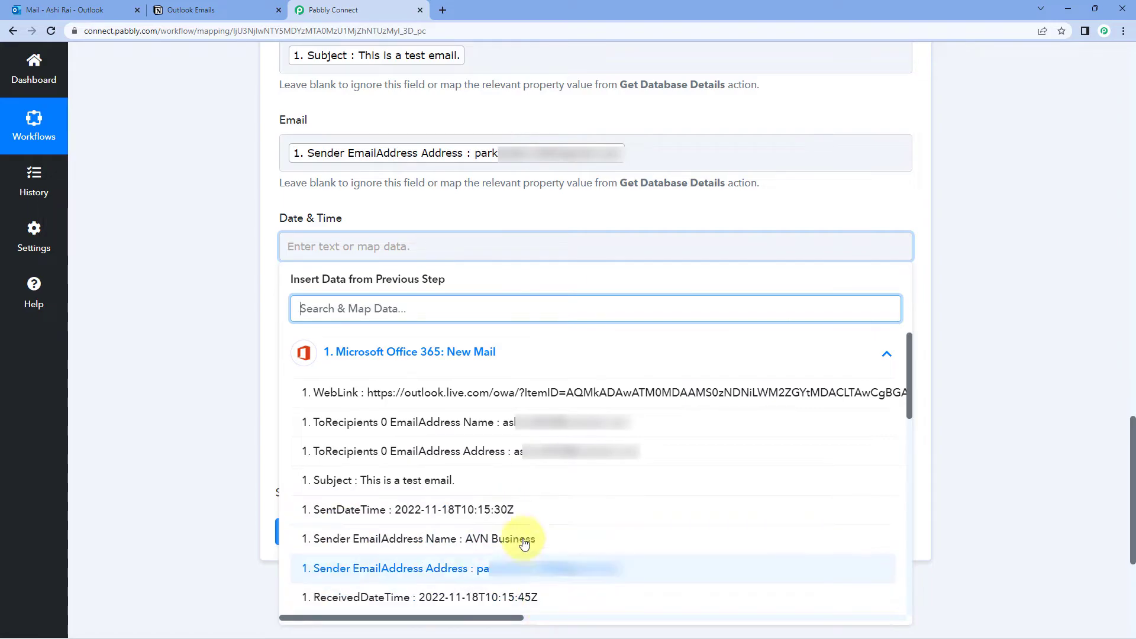
{"action": "left_click", "coordinate": [391, 598]}
{"action": "left_click", "coordinate": [210, 412]}
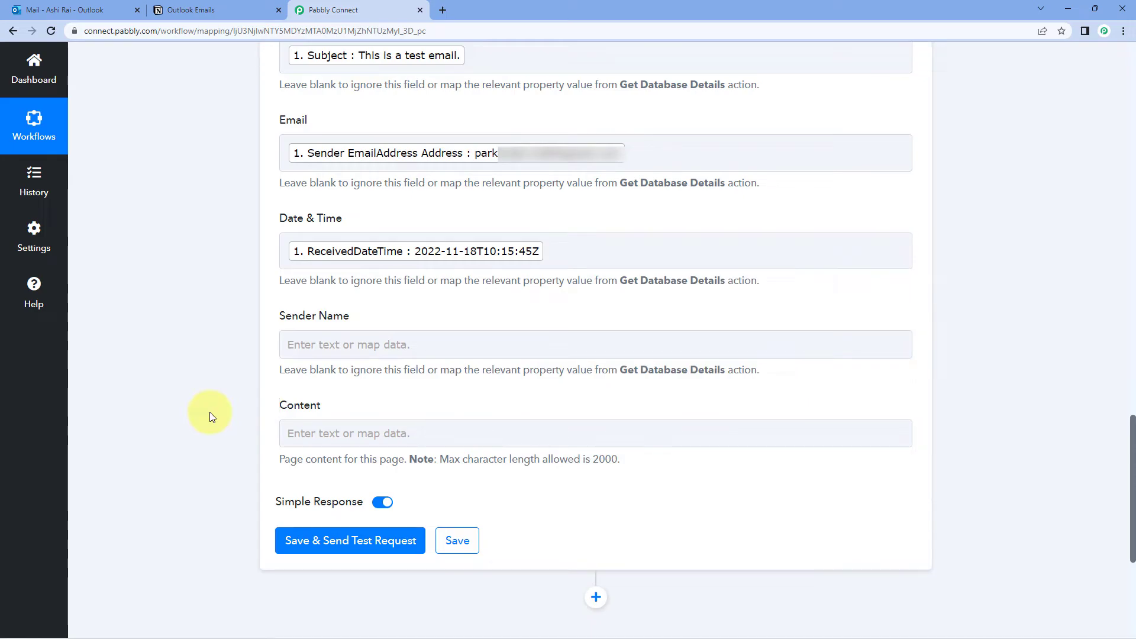
Map Sender Name into Sender Name, leave Content empty, and view the Notion Outlook Emails table
{"action": "left_click", "coordinate": [299, 343]}
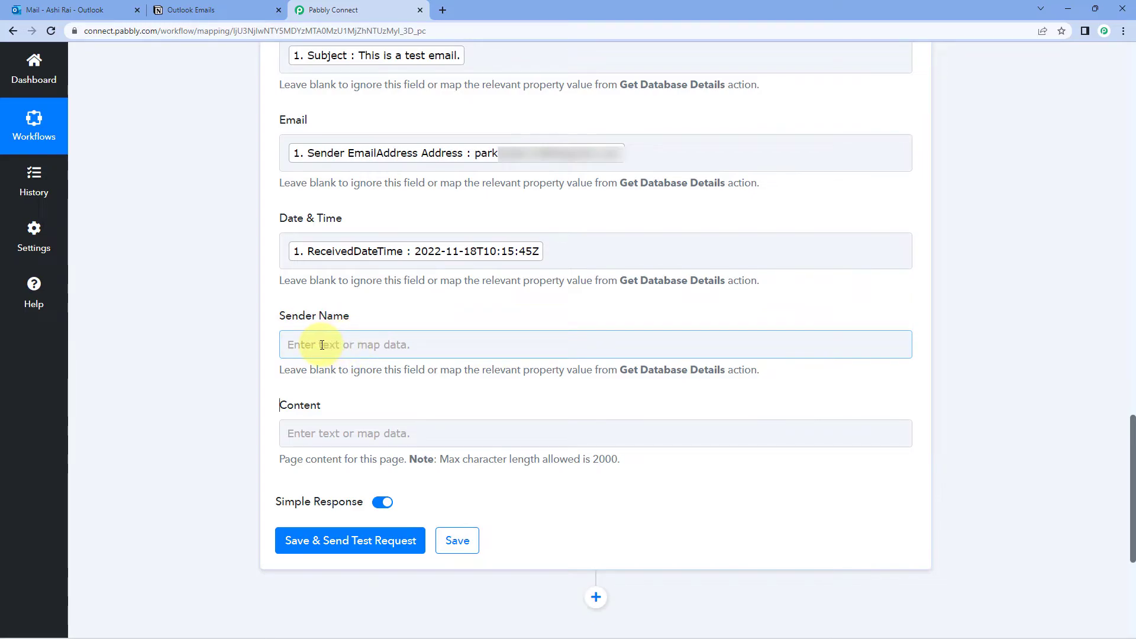
{"action": "left_click", "coordinate": [322, 345]}
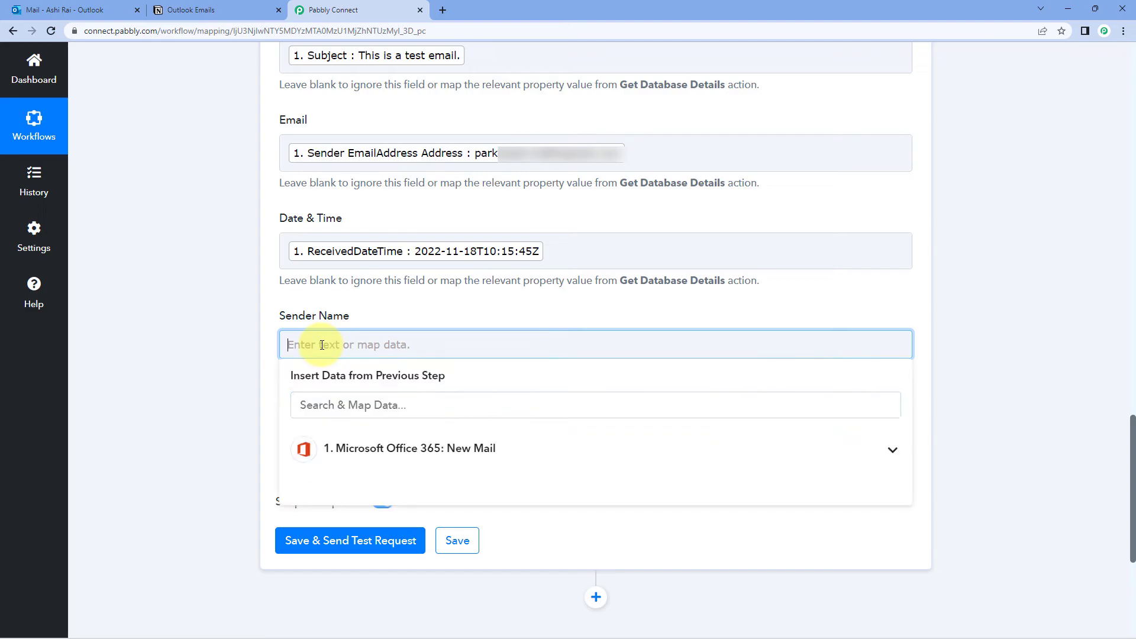
{"action": "left_click", "coordinate": [369, 445]}
{"action": "scroll", "coordinate": [419, 601], "scroll_direction": "down", "scroll_amount": 1}
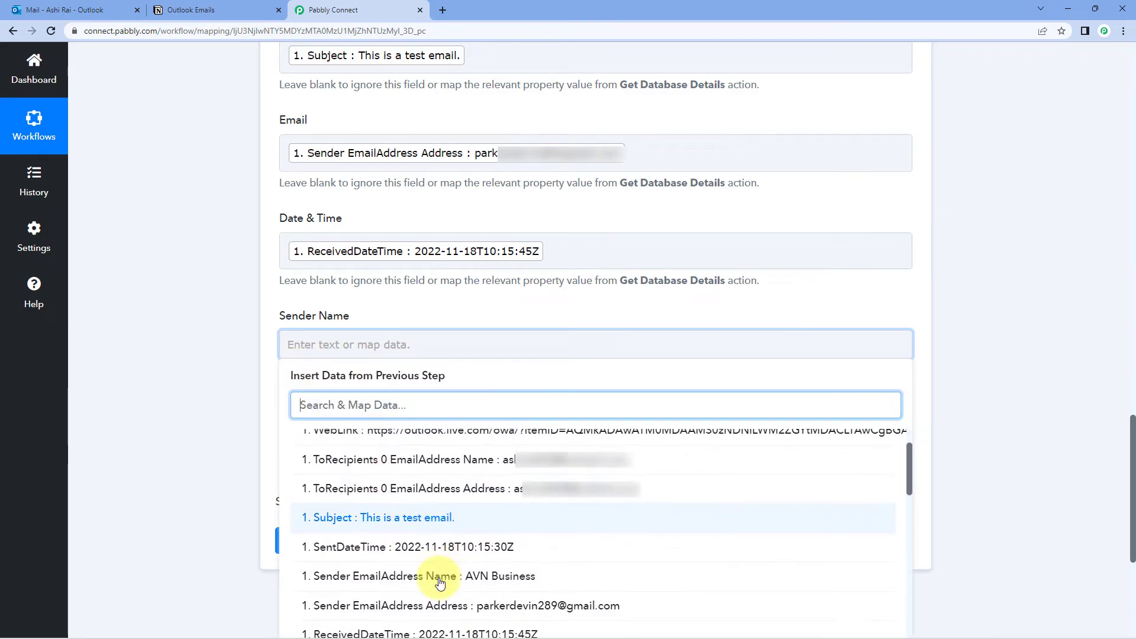
{"action": "left_click", "coordinate": [451, 584]}
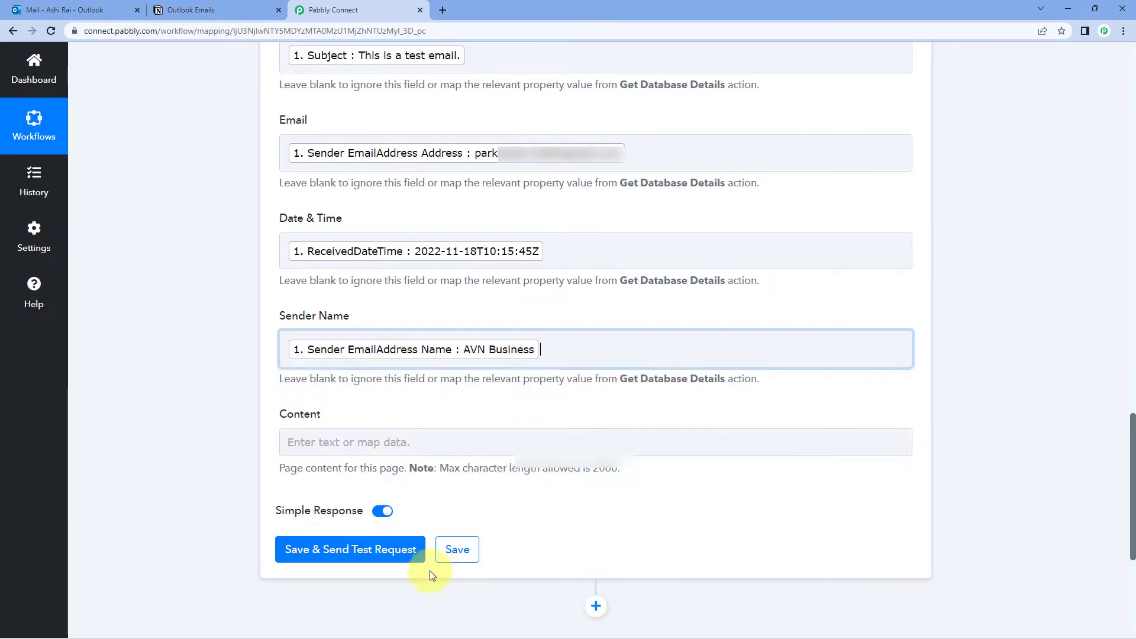
{"action": "left_click", "coordinate": [249, 455]}
{"action": "left_click", "coordinate": [258, 418]}
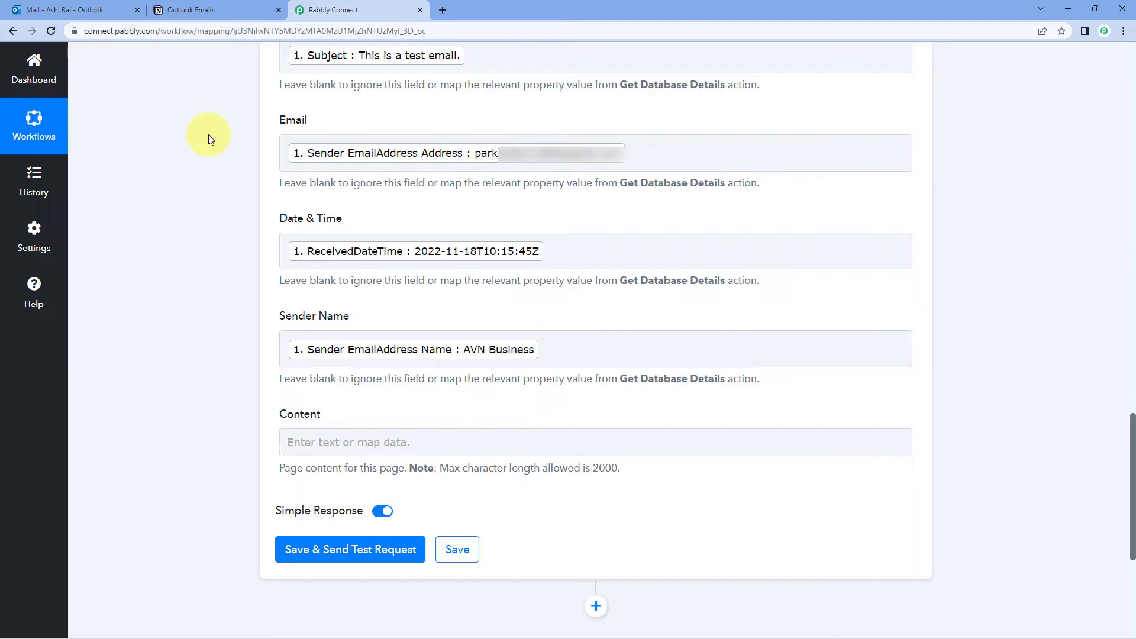
{"action": "left_click", "coordinate": [207, 11]}
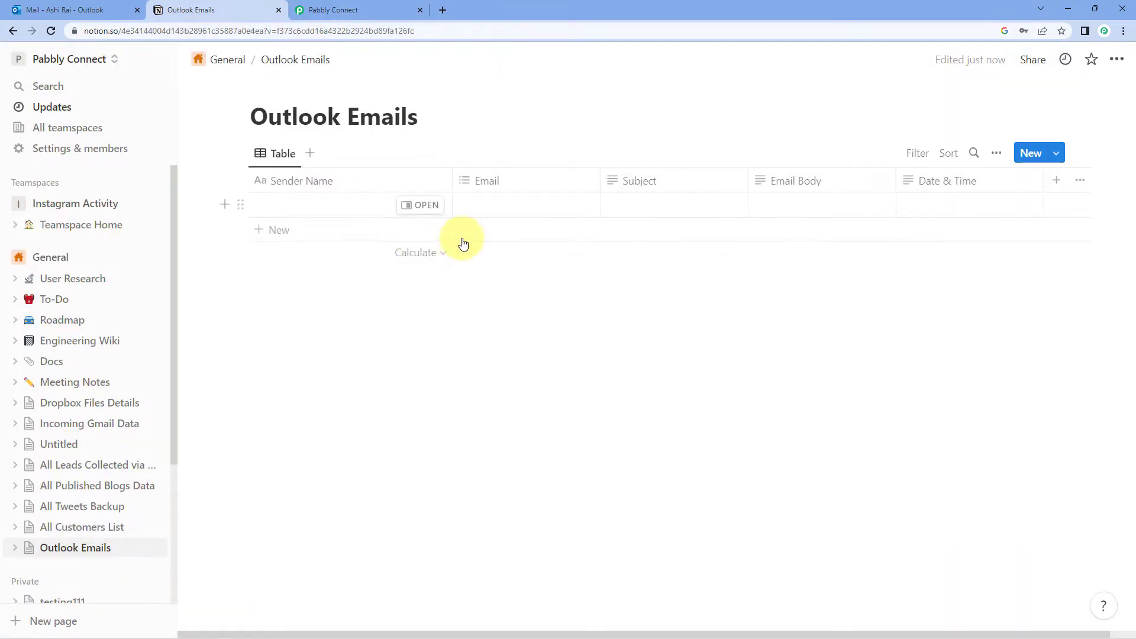
Back in the Notion action mapping, leave the Content field blank and scroll down to the save buttons
{"action": "left_click", "coordinate": [380, 9]}
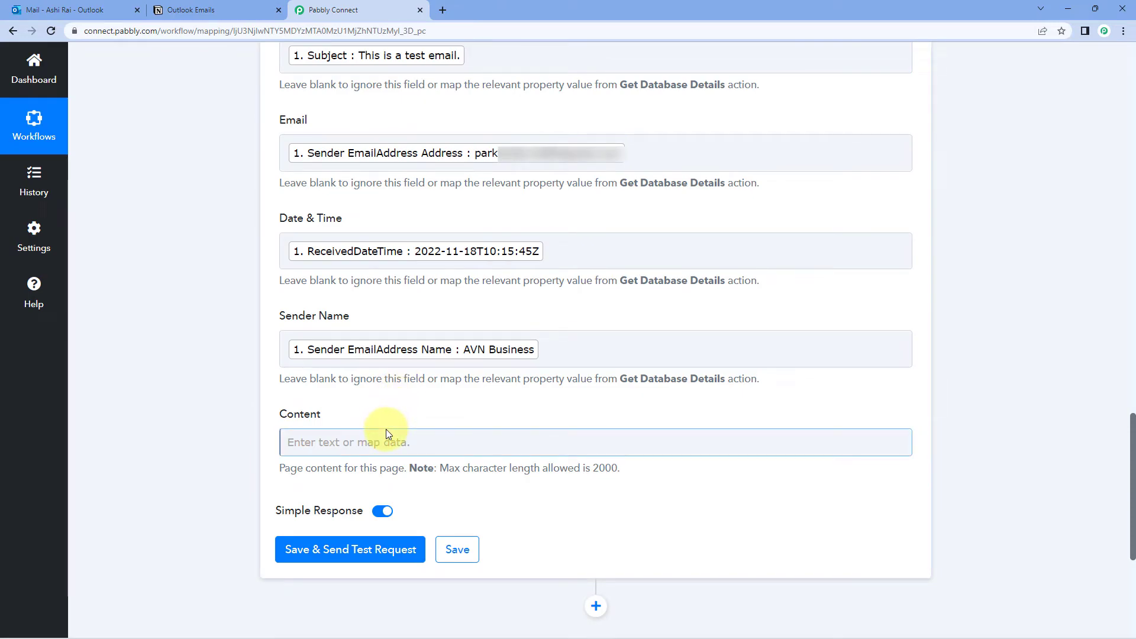
{"action": "left_click", "coordinate": [324, 441]}
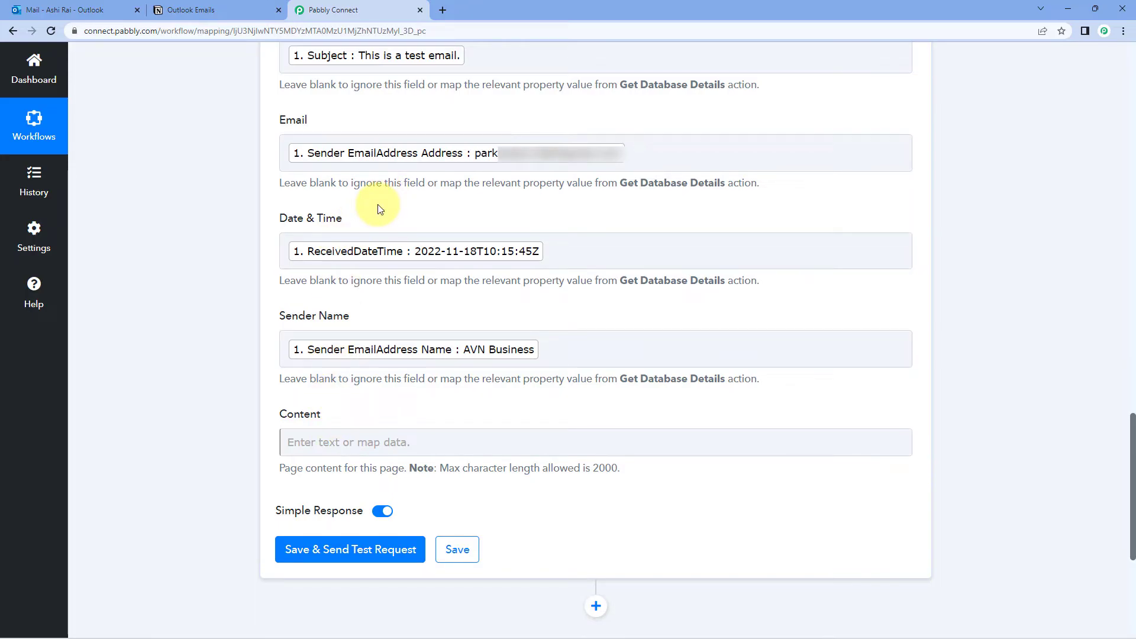
{"action": "scroll", "coordinate": [378, 204], "scroll_direction": "up", "scroll_amount": 2}
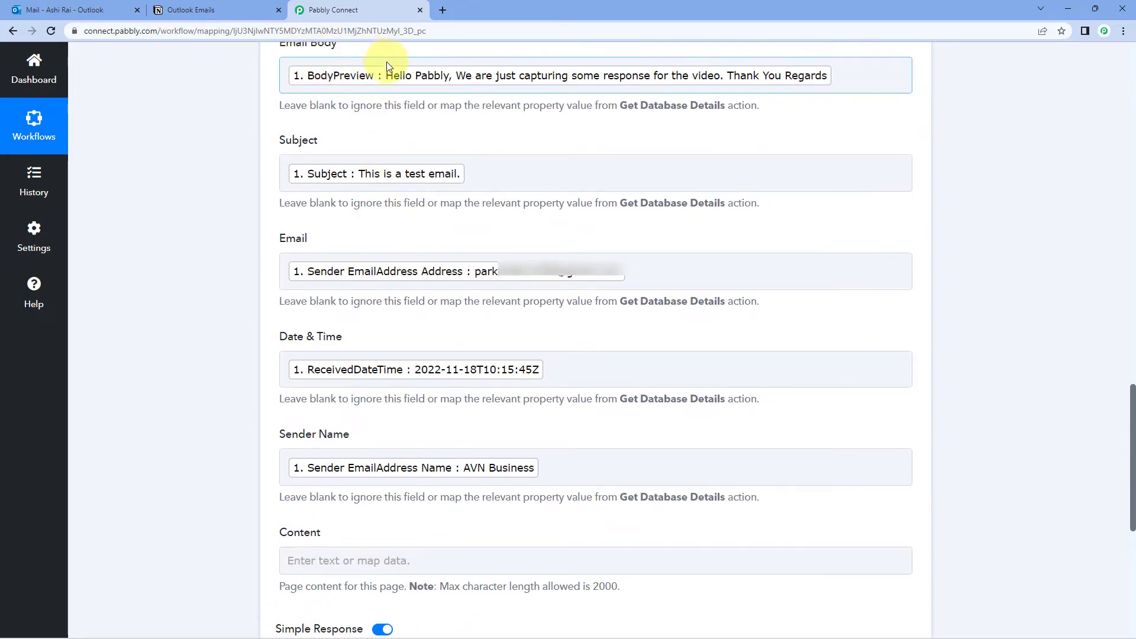
{"action": "left_click", "coordinate": [272, 8]}
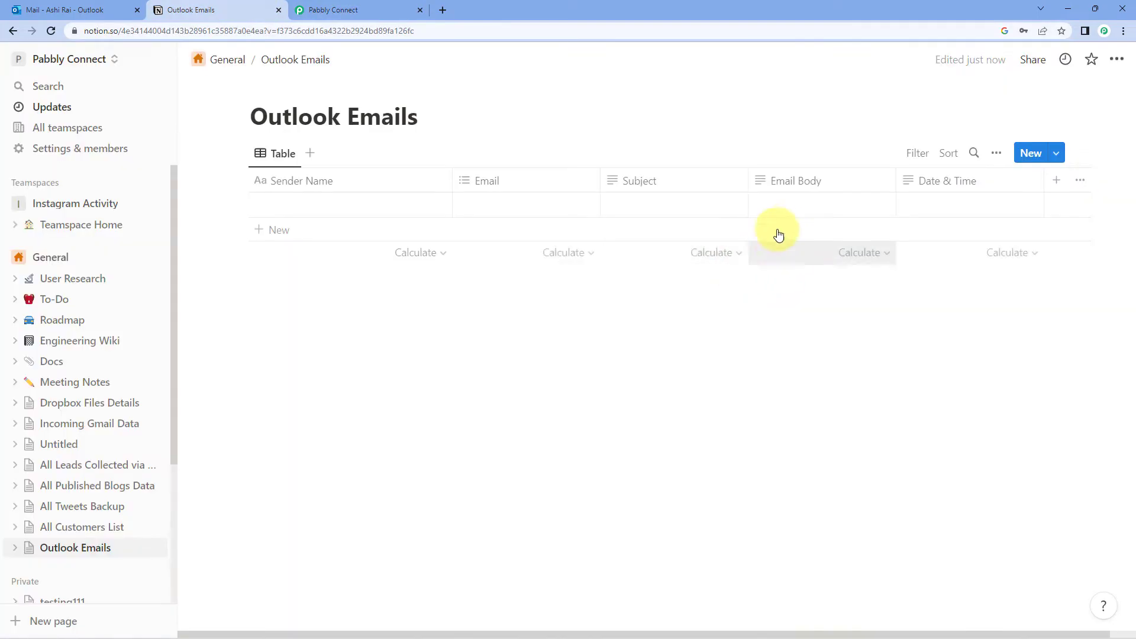
{"action": "left_click", "coordinate": [355, 8]}
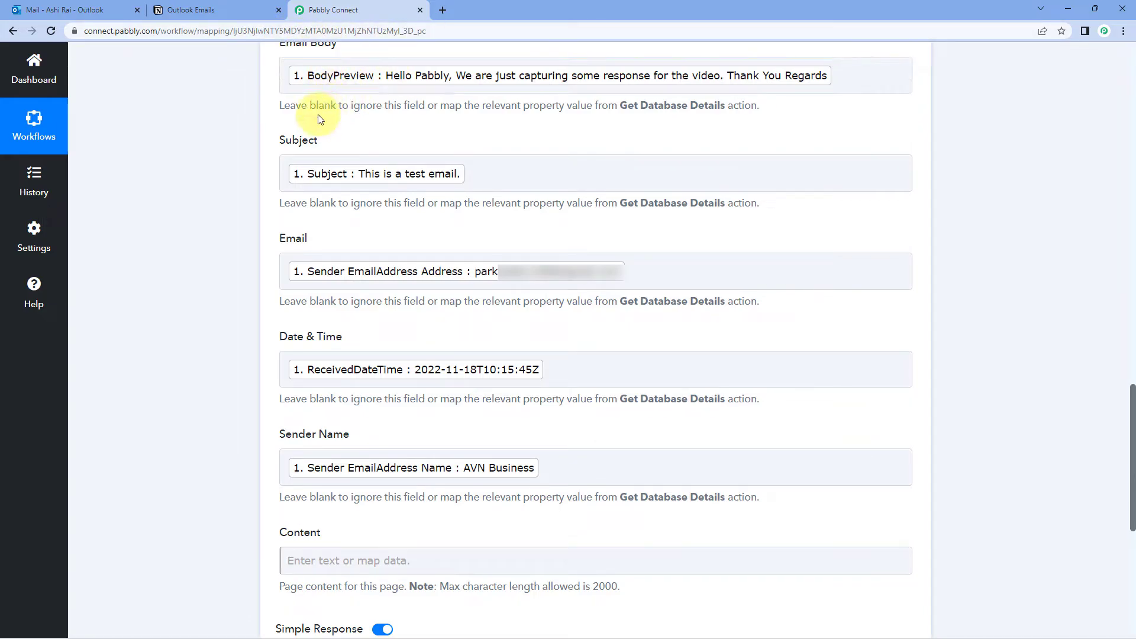
{"action": "scroll", "coordinate": [326, 112], "scroll_direction": "down", "scroll_amount": 1}
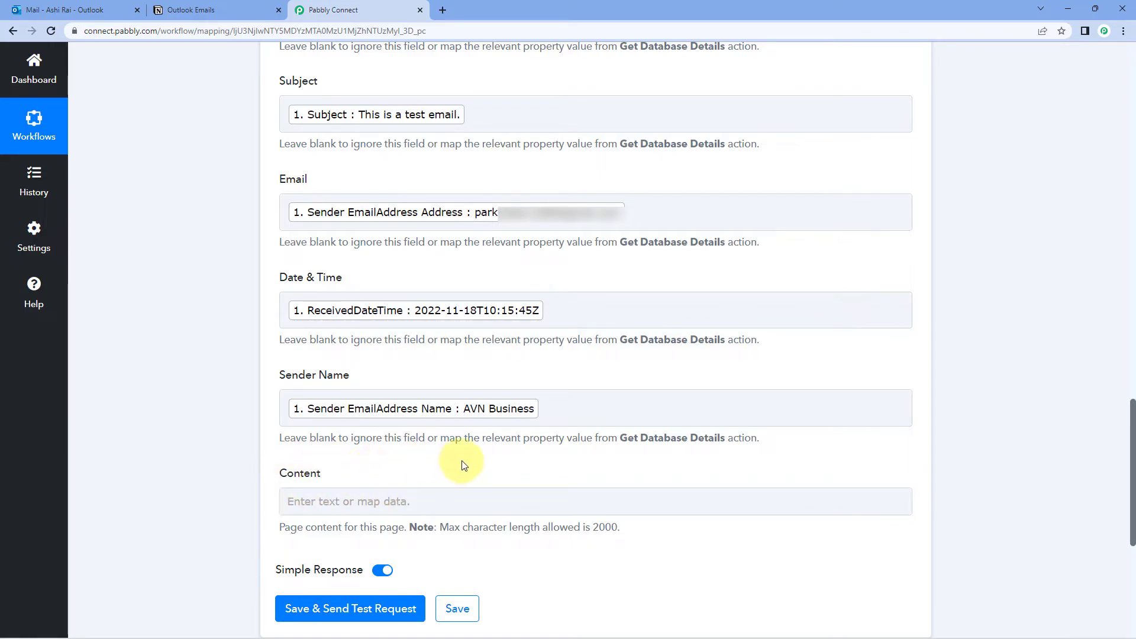
{"action": "scroll", "coordinate": [218, 350], "scroll_direction": "down", "scroll_amount": 4}
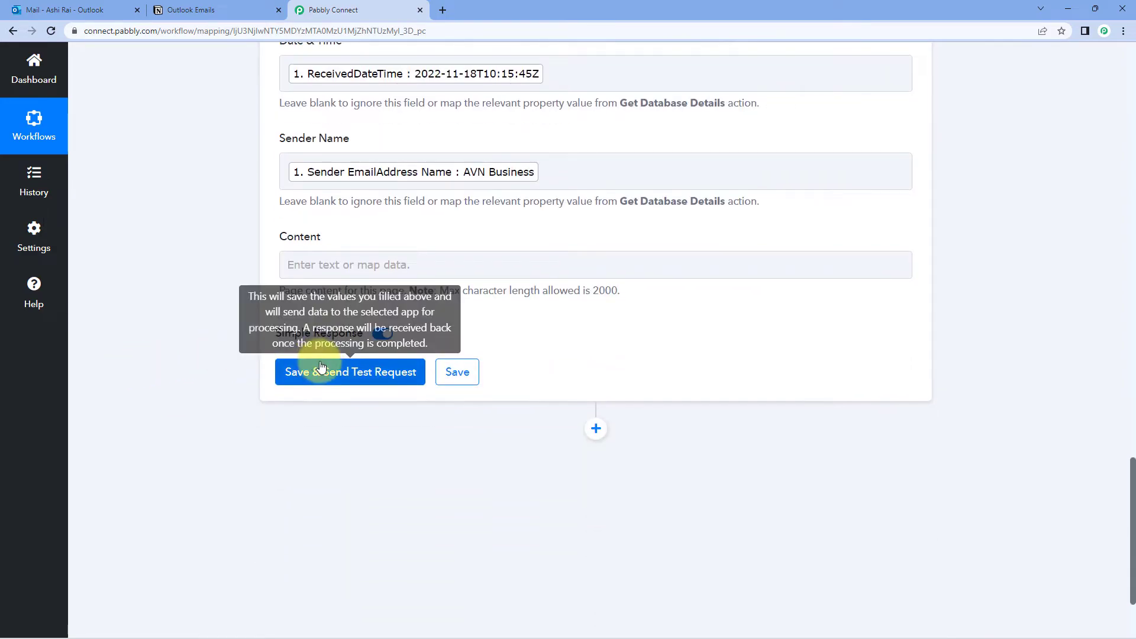
Save the Notion action and send a test request to create a new page
{"action": "left_click", "coordinate": [321, 365]}
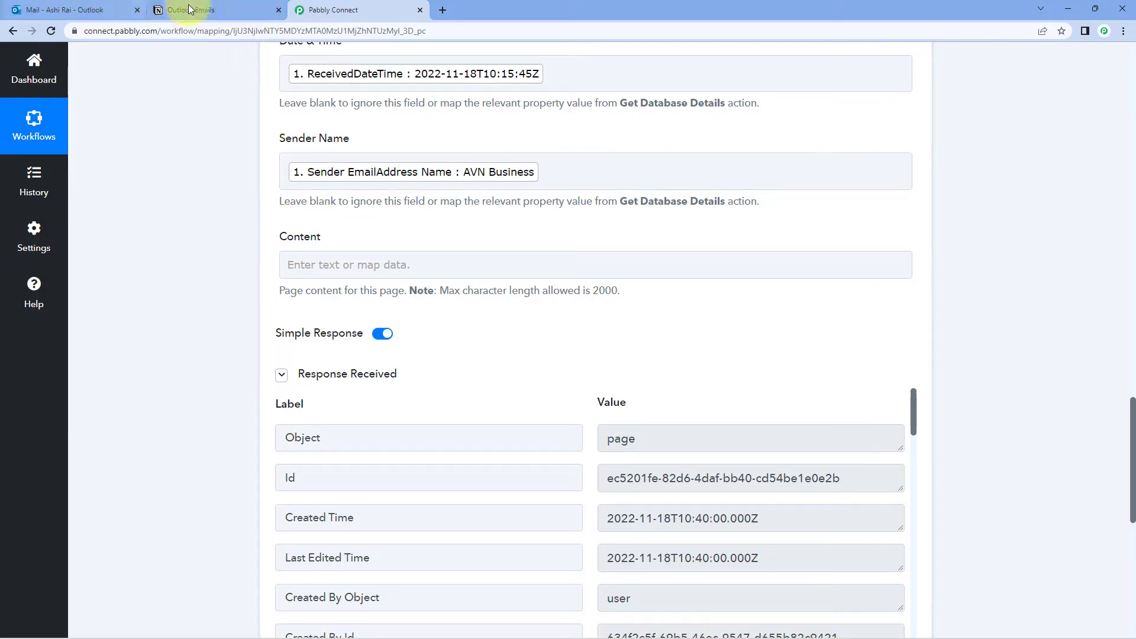
Check the Notion Outlook Emails table for the new AVN Business test row, then return to the workflow
{"action": "left_click", "coordinate": [207, 7]}
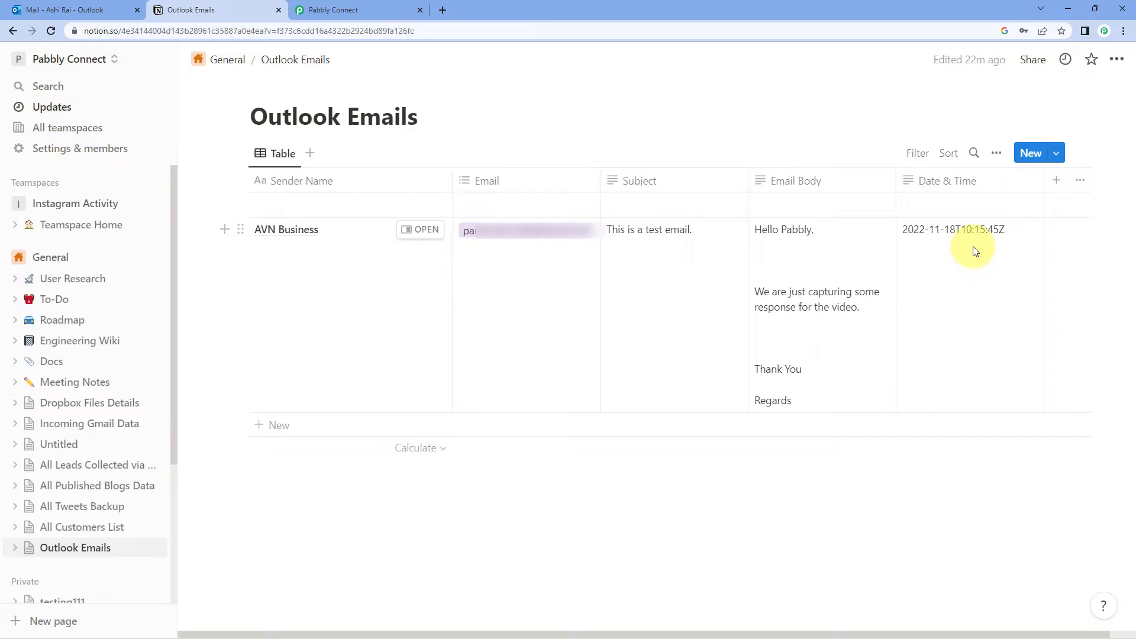
{"action": "left_click", "coordinate": [385, 15]}
Collapse the Notion action and Office 365 trigger cards, and glance at the Outlook inbox
{"action": "scroll", "coordinate": [1008, 303], "scroll_direction": "up", "scroll_amount": 15}
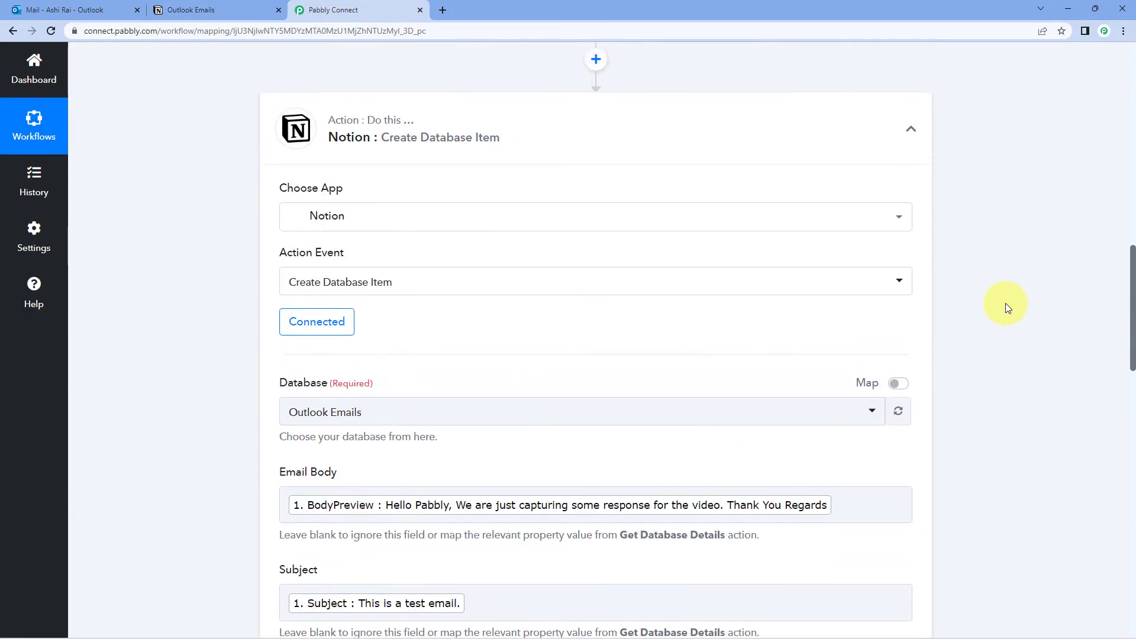
{"action": "left_click", "coordinate": [923, 287]}
{"action": "scroll", "coordinate": [936, 278], "scroll_direction": "up", "scroll_amount": 3}
{"action": "left_click", "coordinate": [910, 258]}
{"action": "scroll", "coordinate": [208, 225], "scroll_direction": "down", "scroll_amount": 1}
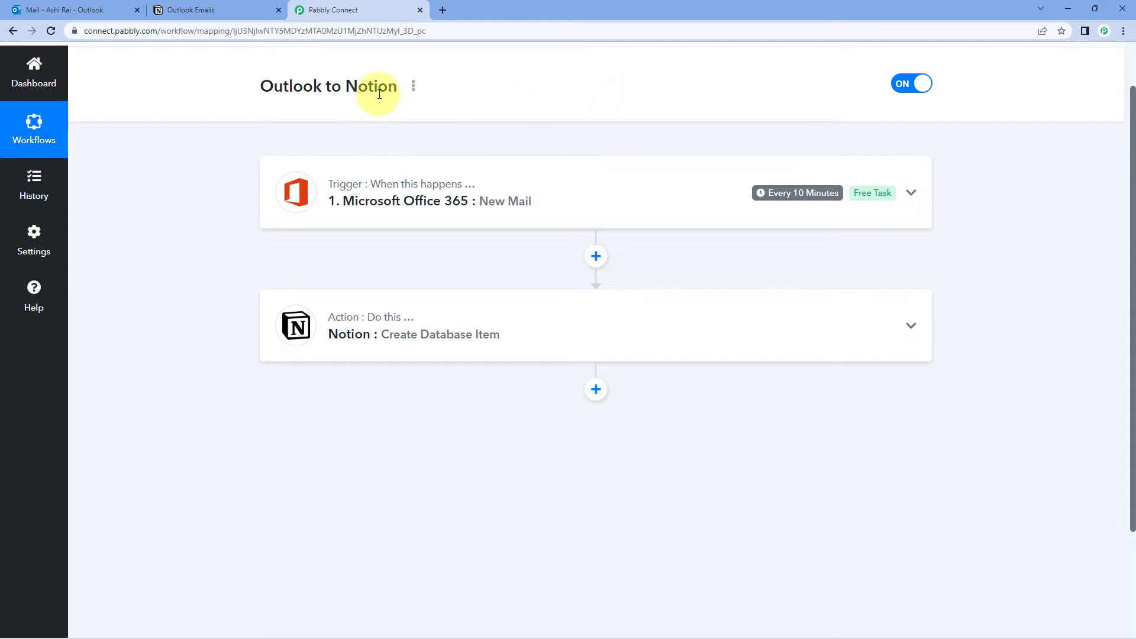
{"action": "left_click", "coordinate": [77, 9]}
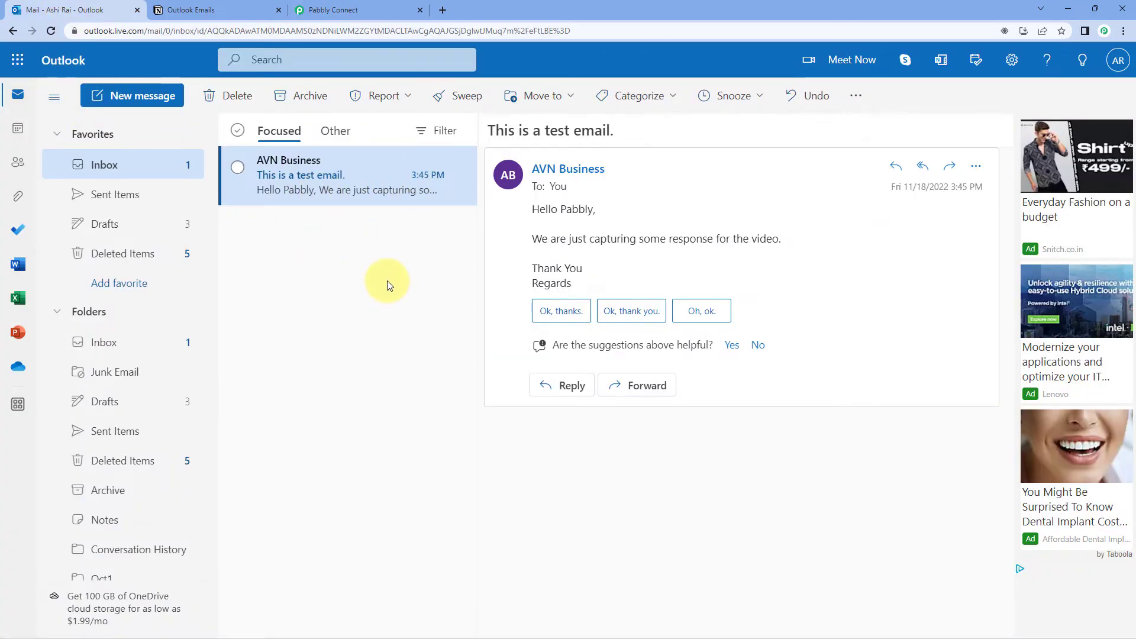
{"action": "left_click", "coordinate": [355, 10]}
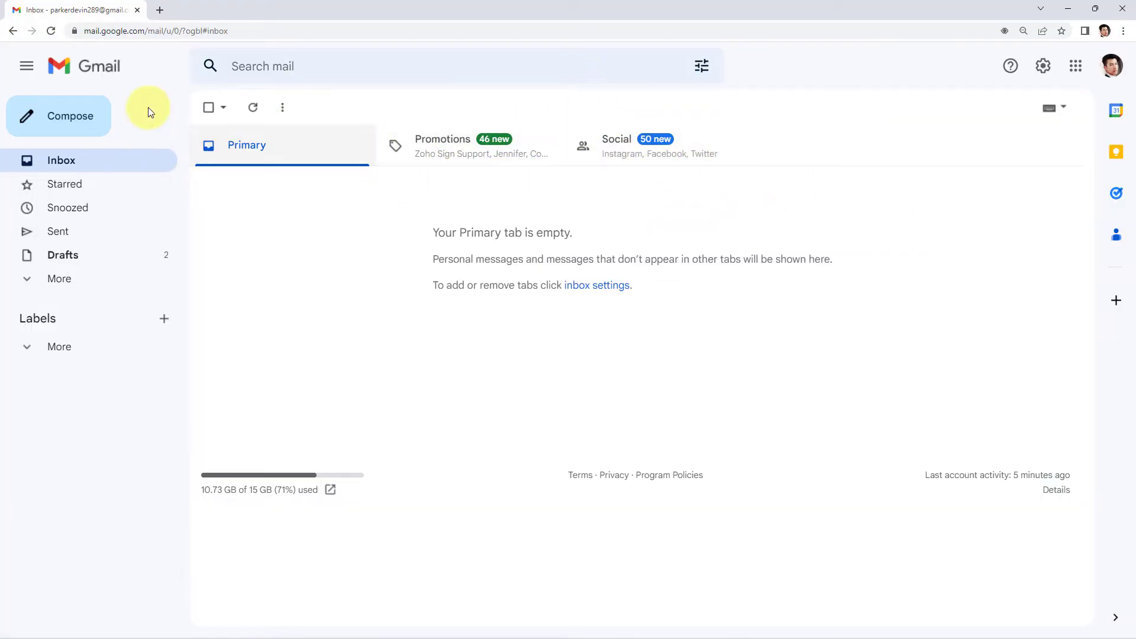
Compose a Gmail message to the Outlook account with subject 'This is a real time test.'
{"action": "left_click", "coordinate": [86, 116]}
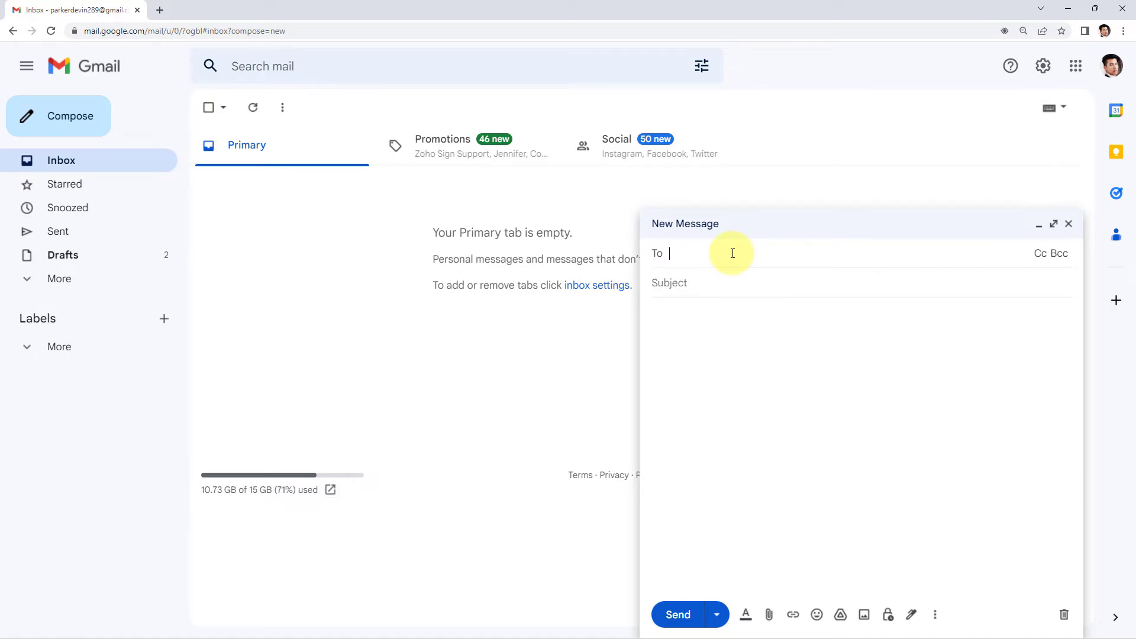
{"action": "type", "text": "ashir"}
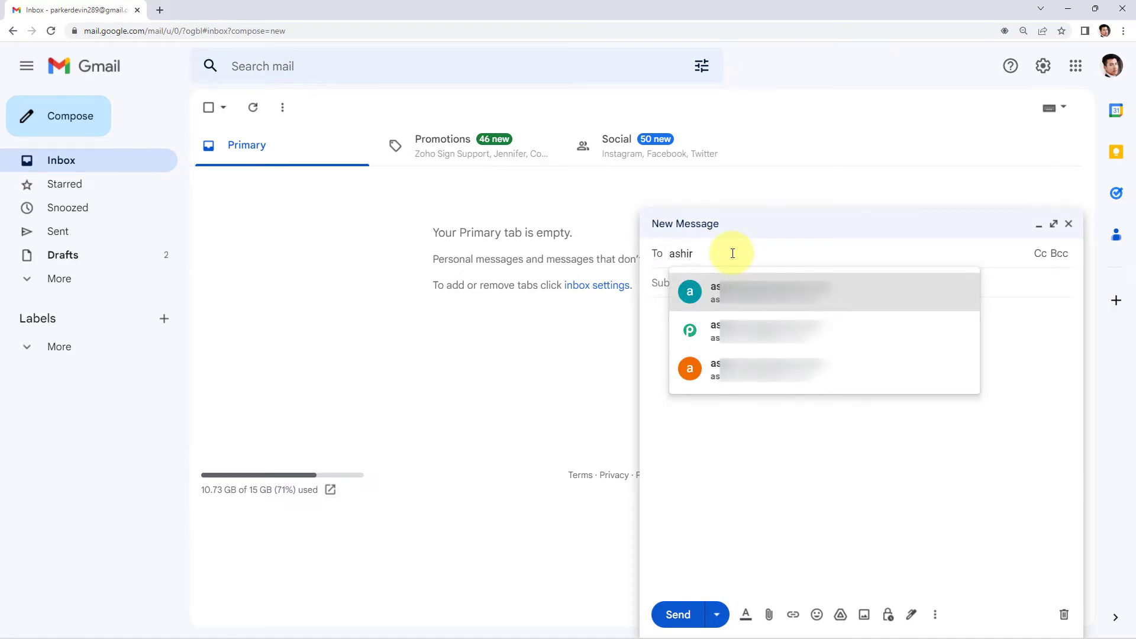
{"action": "key", "text": "Return"}
{"action": "left_click", "coordinate": [687, 283]}
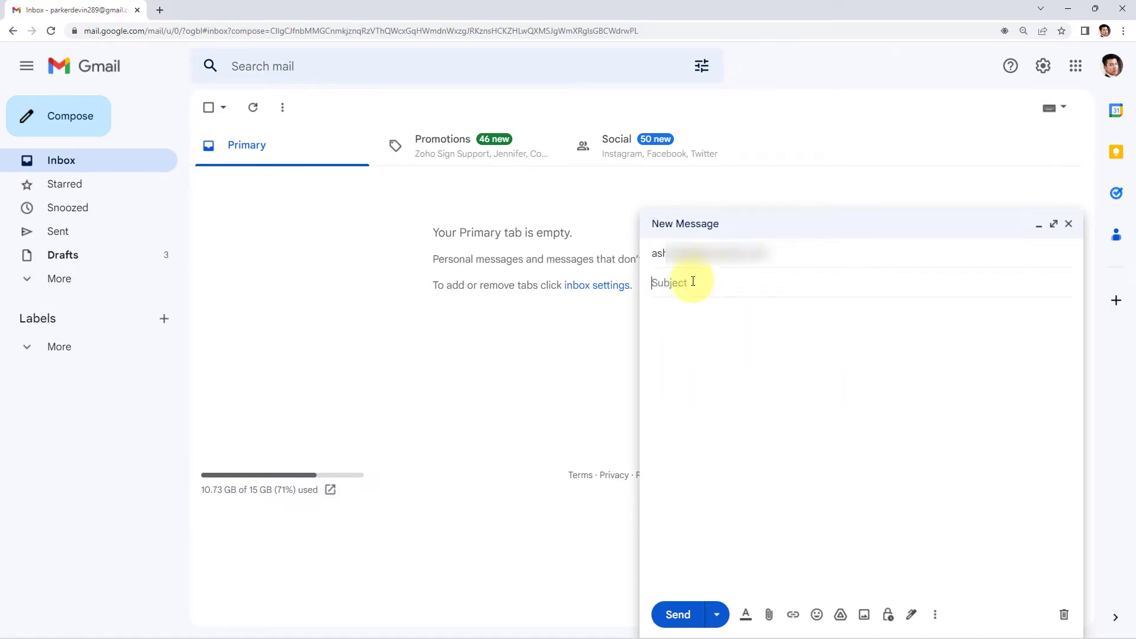
{"action": "type", "text": "This is an real tiem"}
{"action": "key", "text": "BackSpace"}
{"action": "key", "text": "BackSpace"}
{"action": "key", "text": "BackSpace"}
{"action": "key", "text": "BackSpace"}
{"action": "type", "text": "ime test."}
Write the body 'Helly Pabbly, We are just testing this automation in real time. Thank You' and send it
{"action": "key", "text": "Tab"}
{"action": "type", "text": "Hell"}
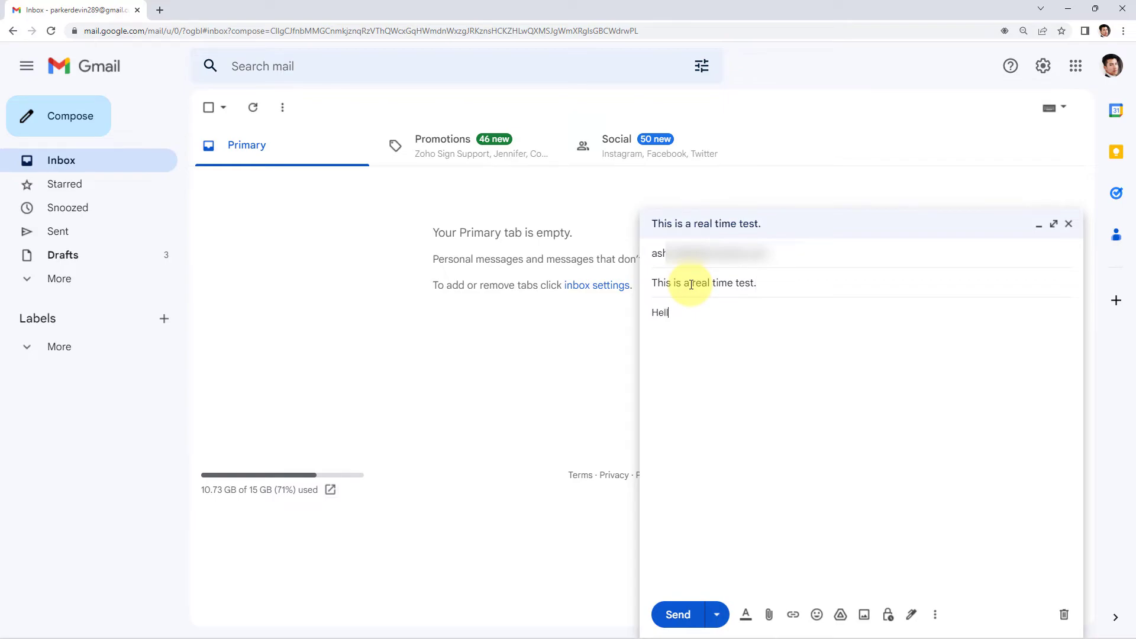
{"action": "type", "text": "y Pabbly,"}
{"action": "key", "text": "Return"}
{"action": "key", "text": "Return"}
{"action": "type", "text": "We are just testing this automation in real time."}
{"action": "key", "text": "Return"}
{"action": "key", "text": "Return"}
{"action": "type", "text": "Thank You"}
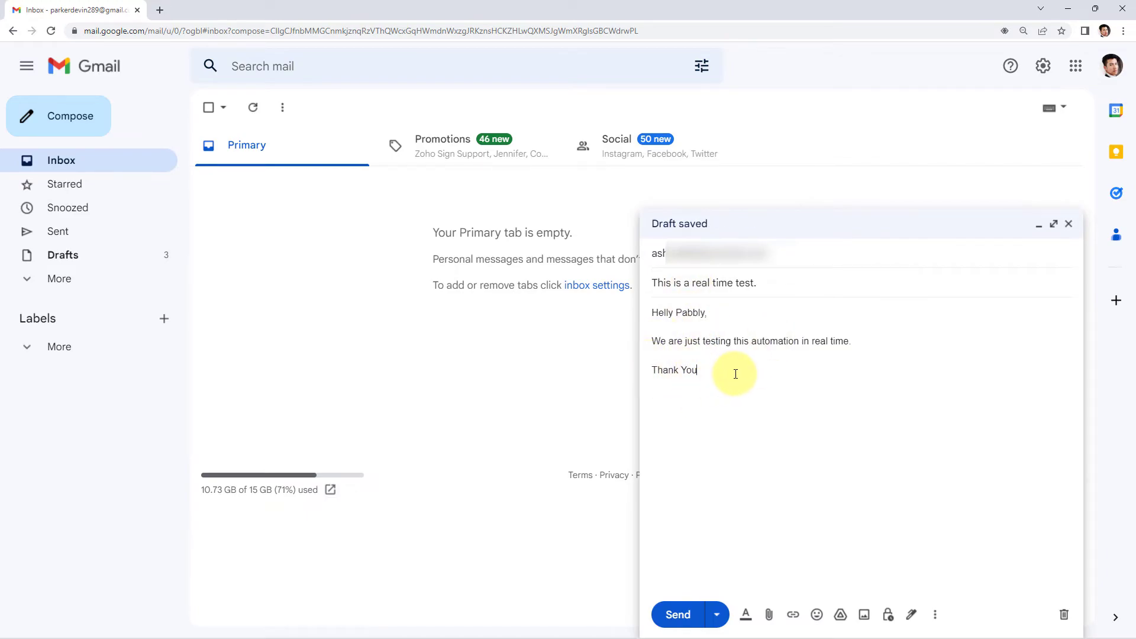
{"action": "left_click", "coordinate": [678, 614]}
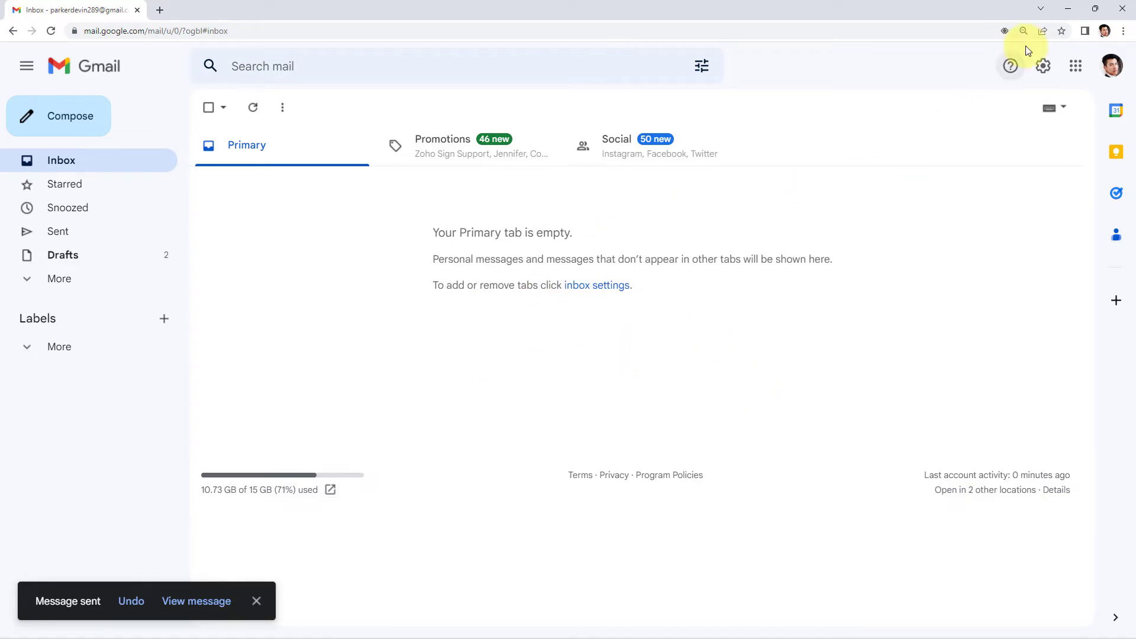
{"action": "left_click", "coordinate": [1068, 8]}
{"action": "left_click", "coordinate": [65, 9]}
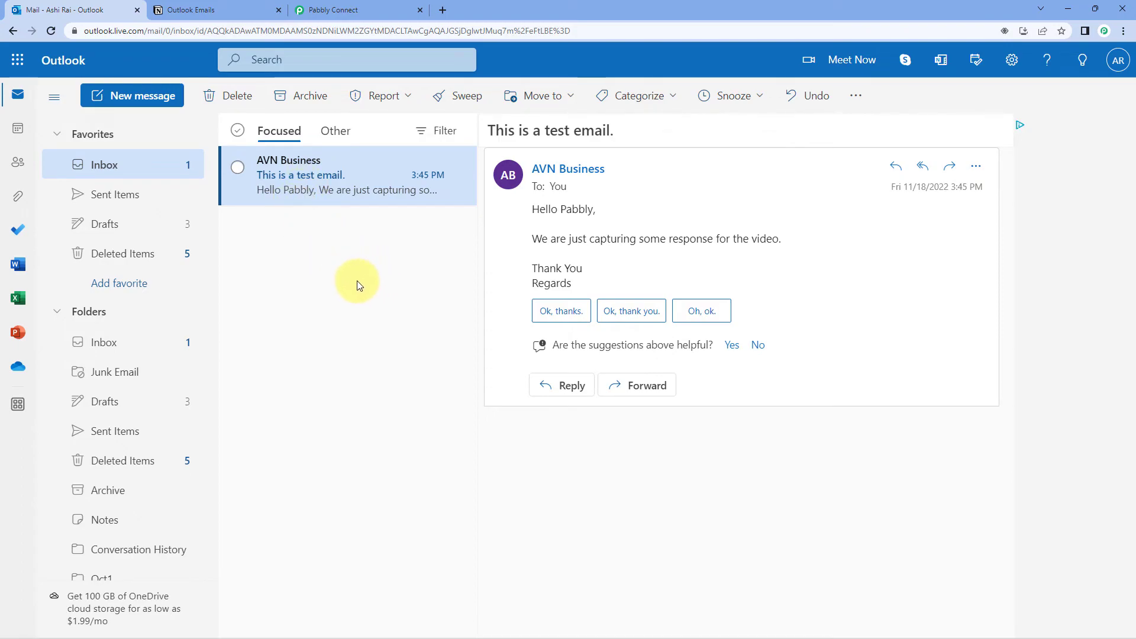
Reload Outlook, open the arrived 'This is a real time test.' email, and return to the workflow
{"action": "left_click", "coordinate": [53, 31]}
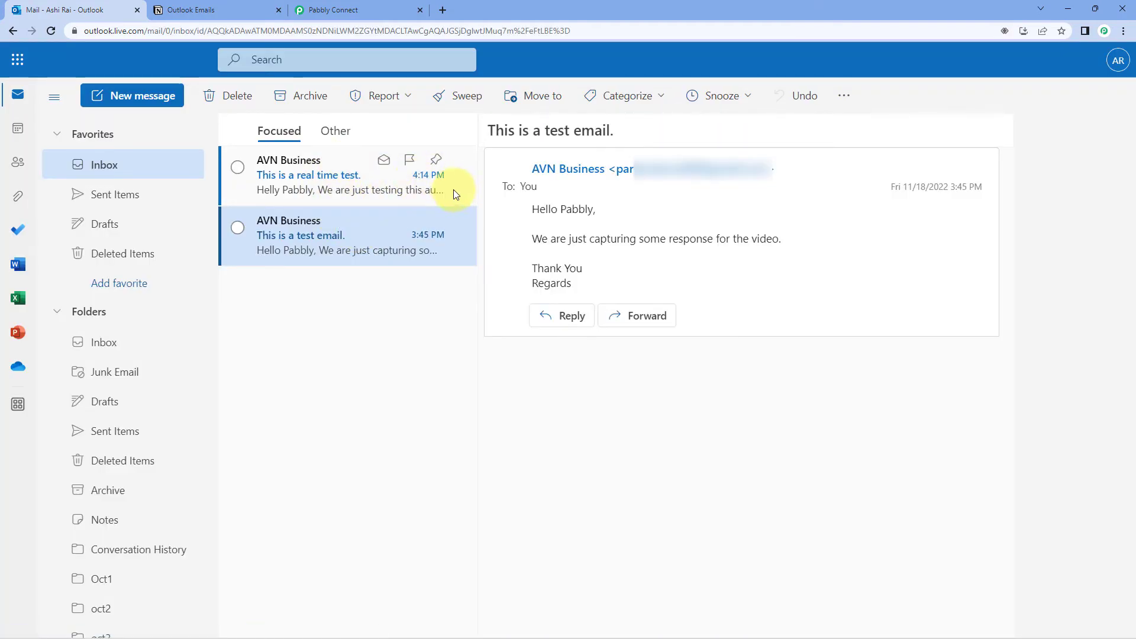
{"action": "left_click", "coordinate": [325, 179]}
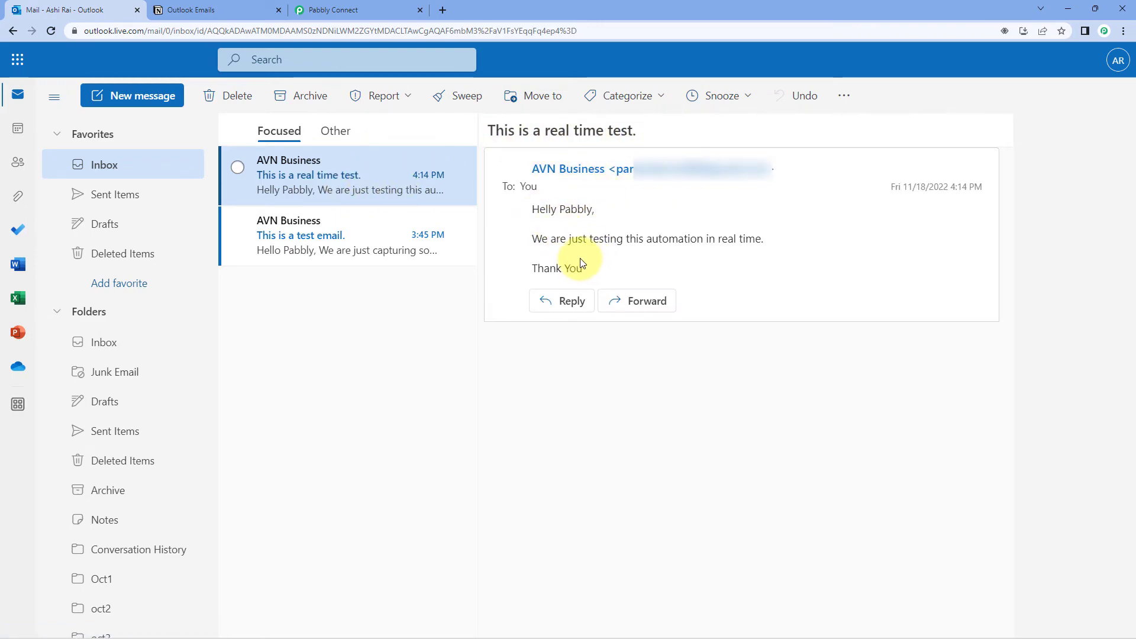
{"action": "left_click", "coordinate": [375, 6]}
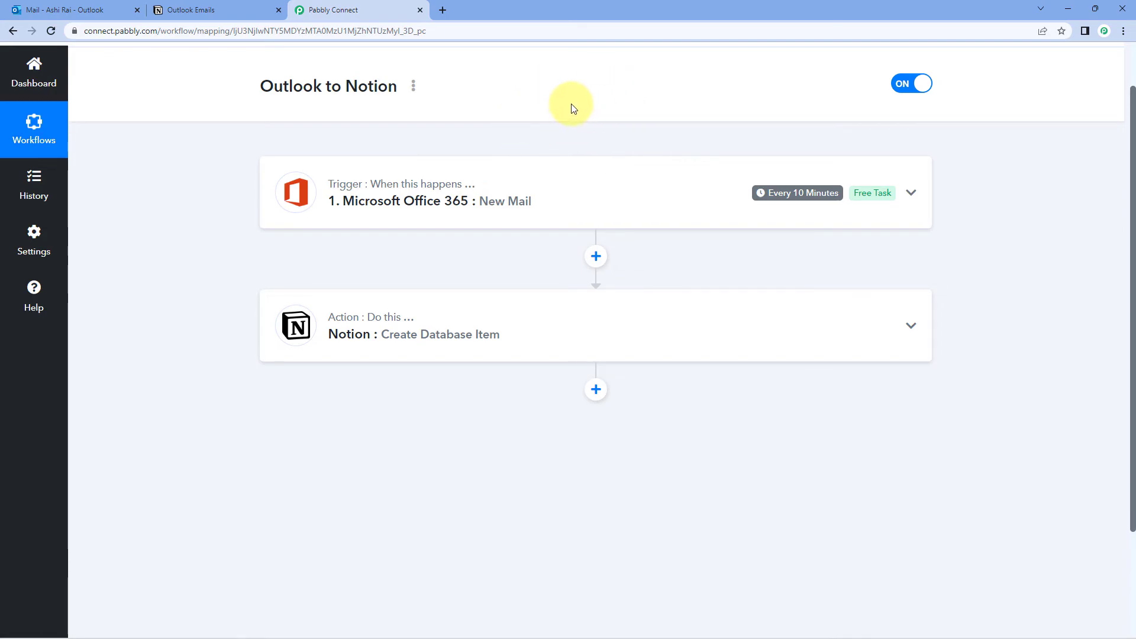
View the Notion Outlook Emails table's new row for 'This is a real time test.'
{"action": "left_click", "coordinate": [198, 9]}
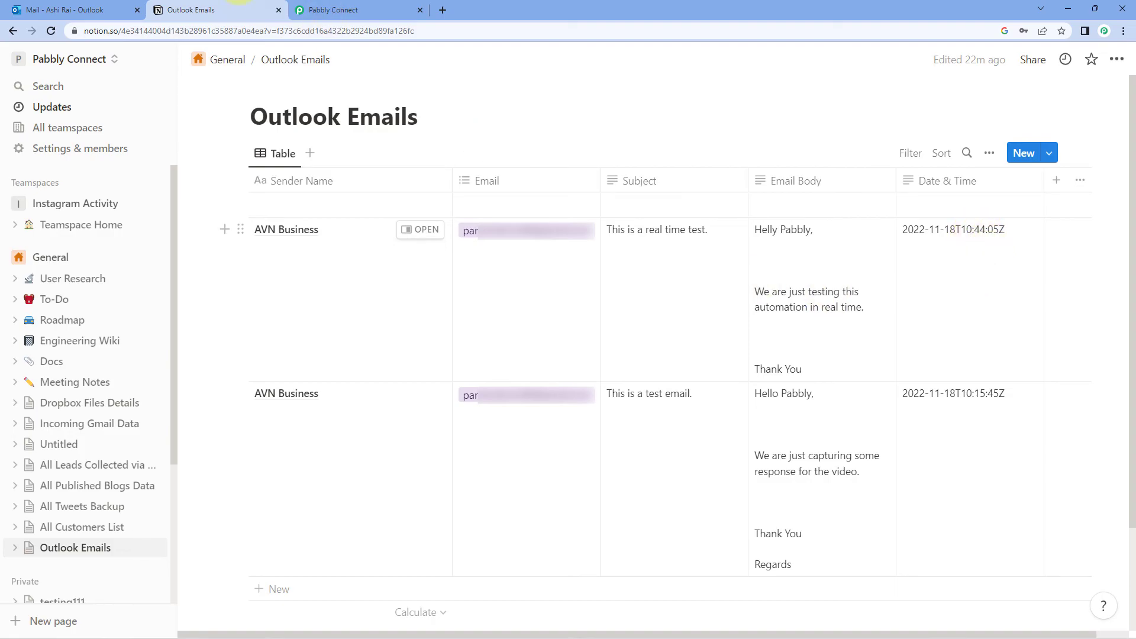
Return to the Outlook to Notion workflow page and scroll to its top
{"action": "left_click", "coordinate": [357, 7]}
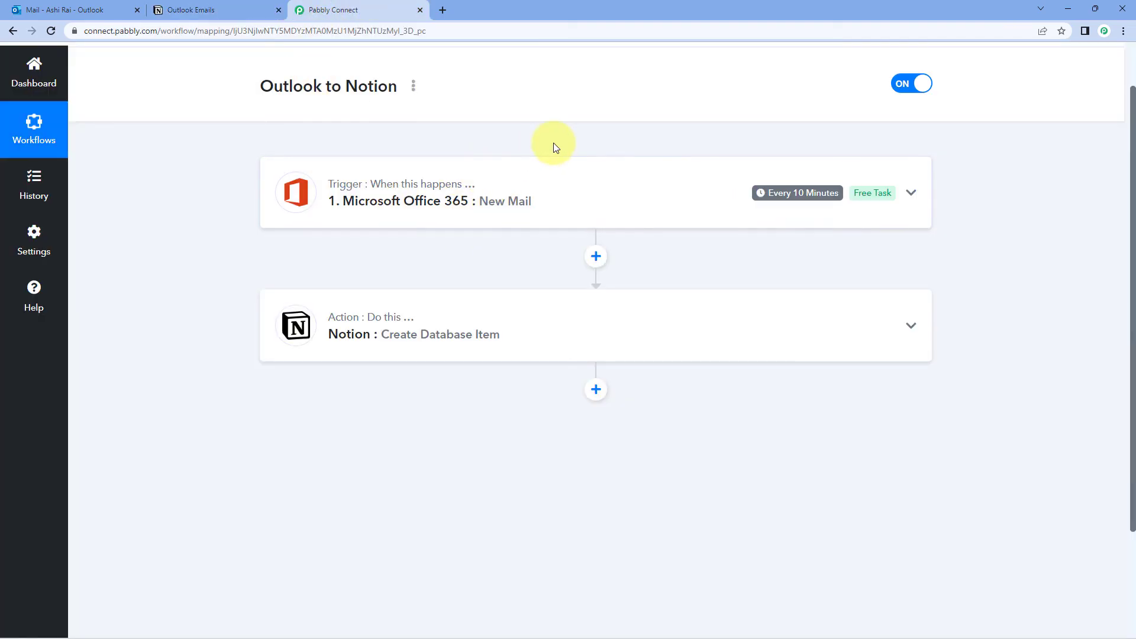
{"action": "scroll", "coordinate": [592, 97], "scroll_direction": "up", "scroll_amount": 1}
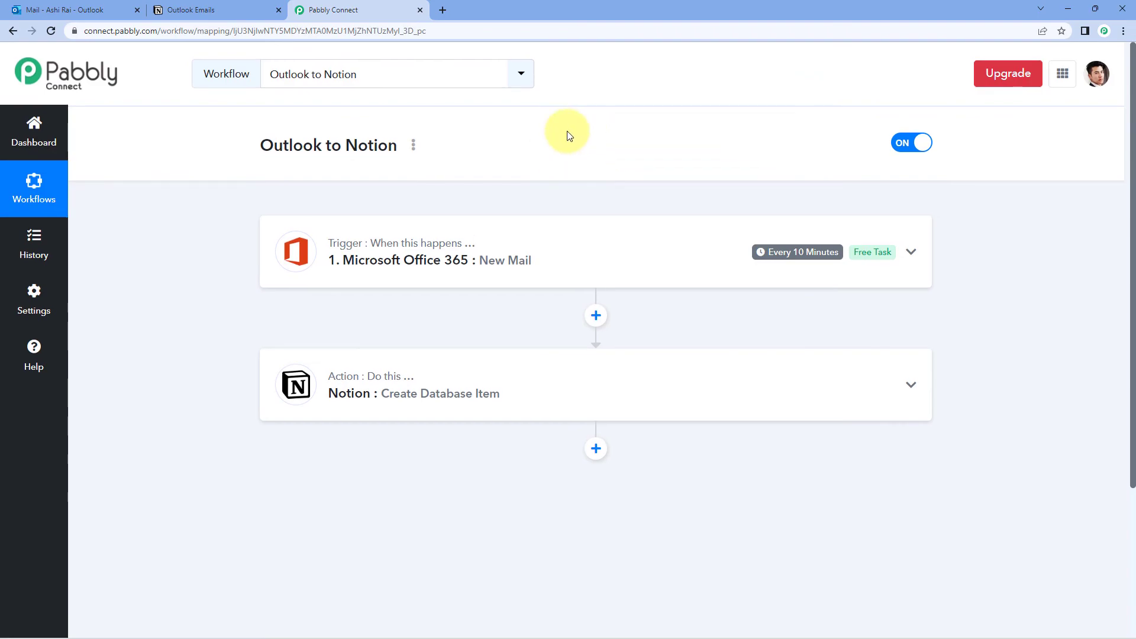